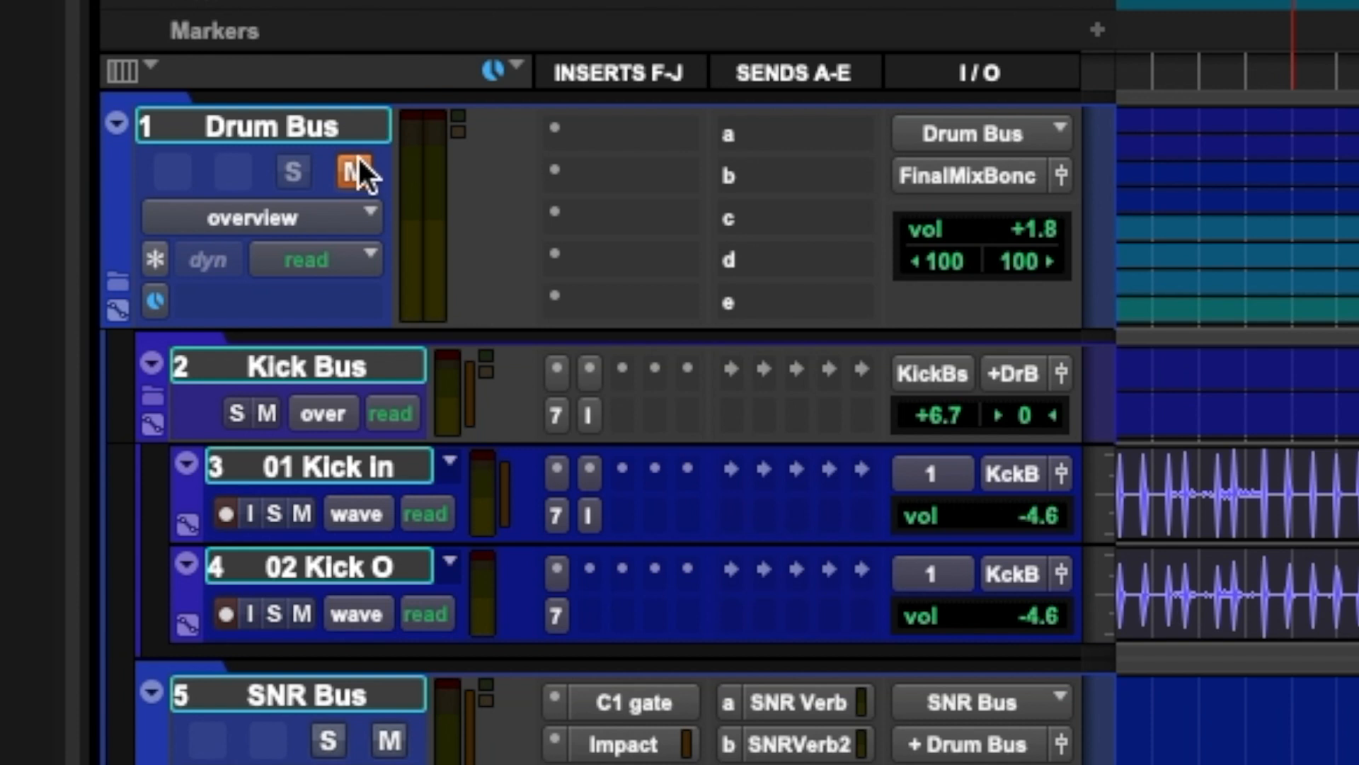
Step: Unmute the Drum Bus and pull the DRM RM track's volume down to minus infinity
click(356, 170)
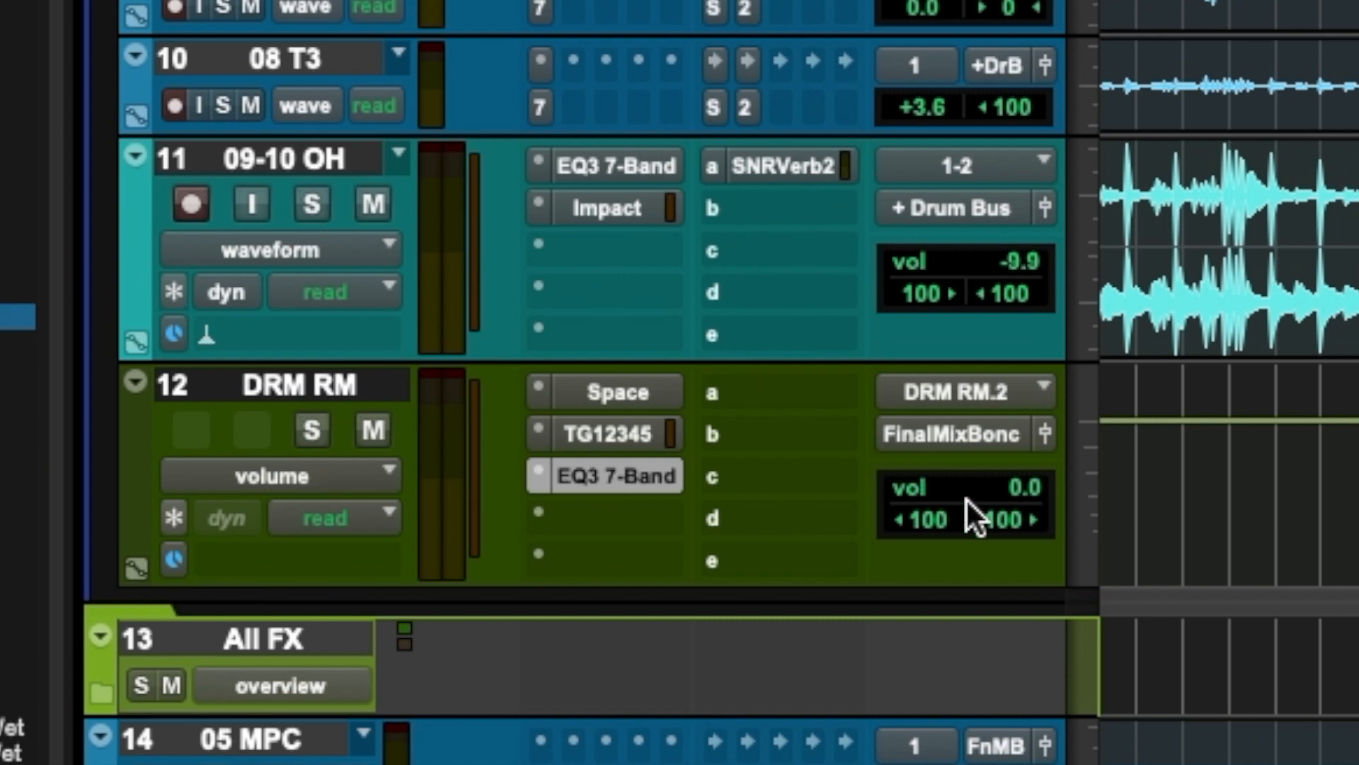
drag(986, 489, 984, 623)
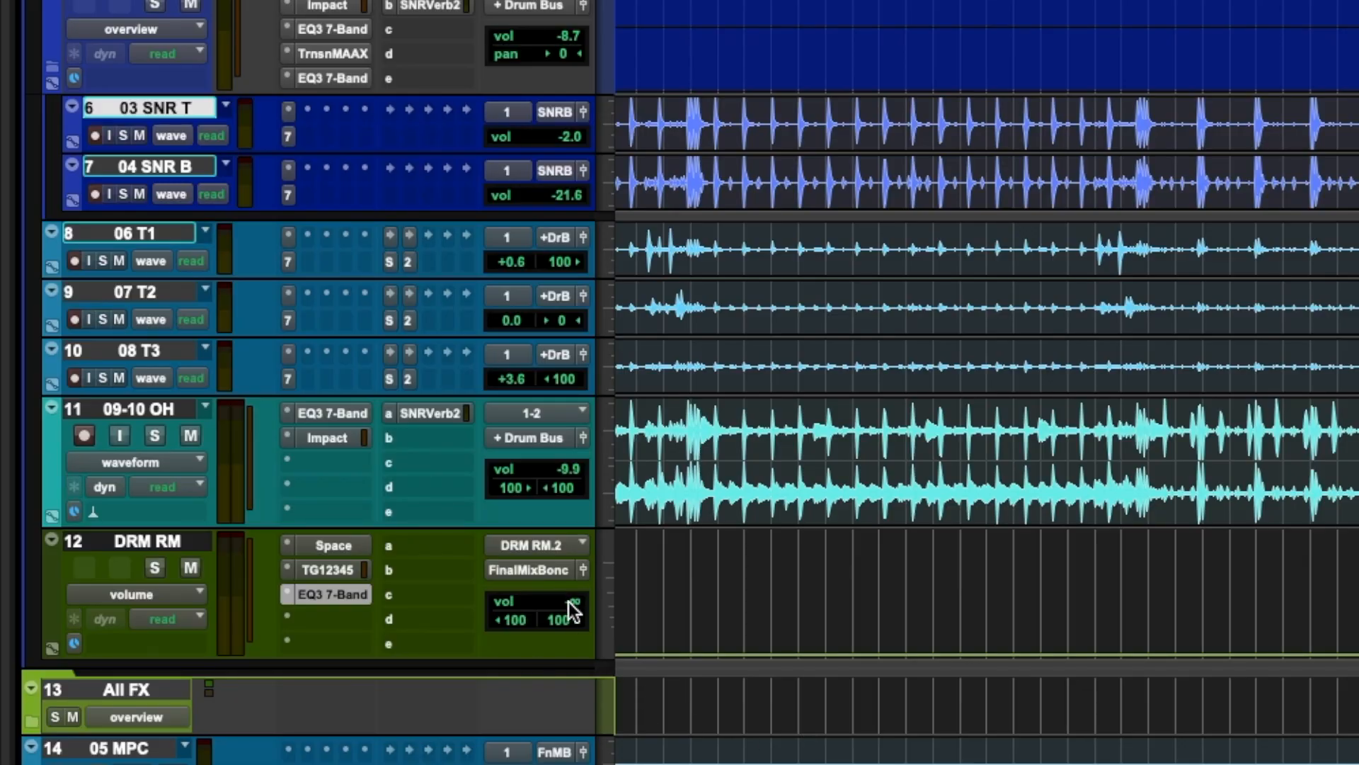
Step: Play the session and bring the DRM RM volume up from silence to about -5.3 dB
key(space)
click(572, 607)
drag(569, 590, 568, 533)
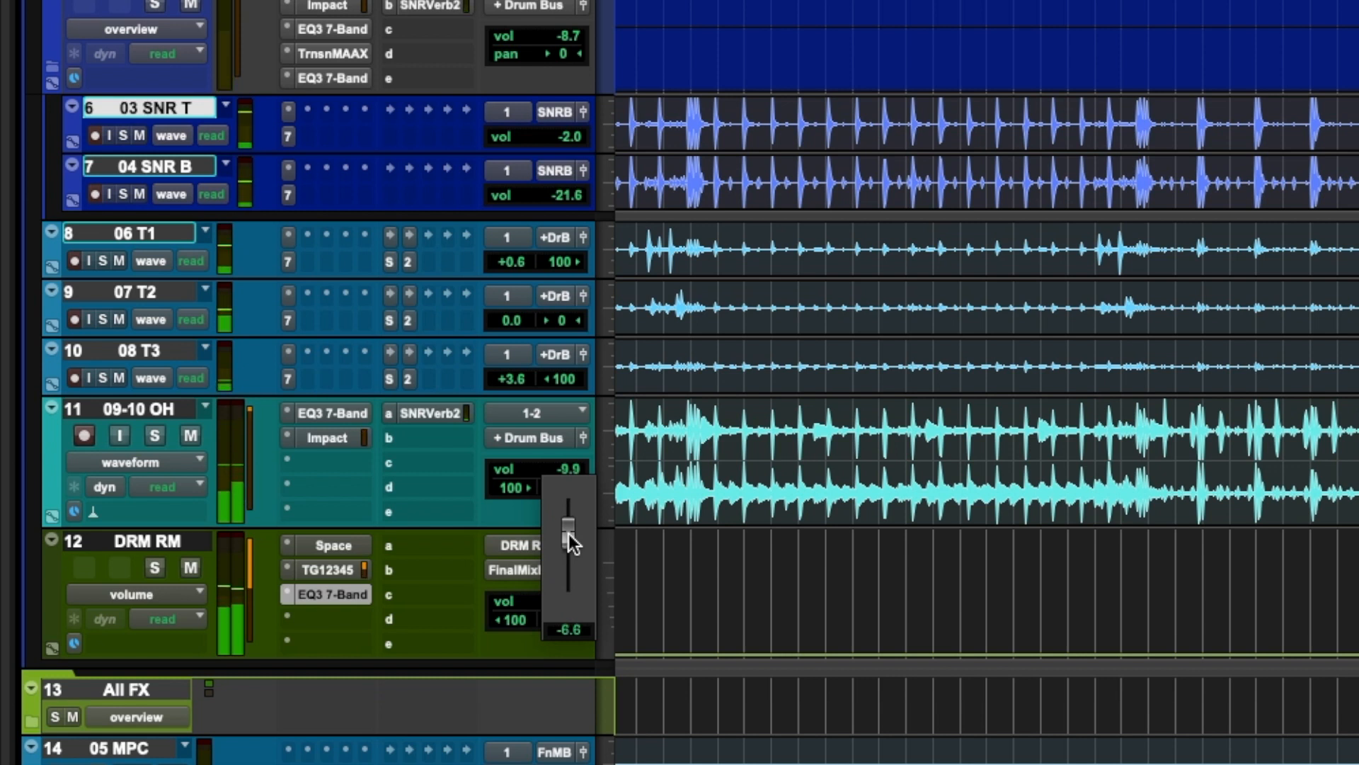
click(568, 600)
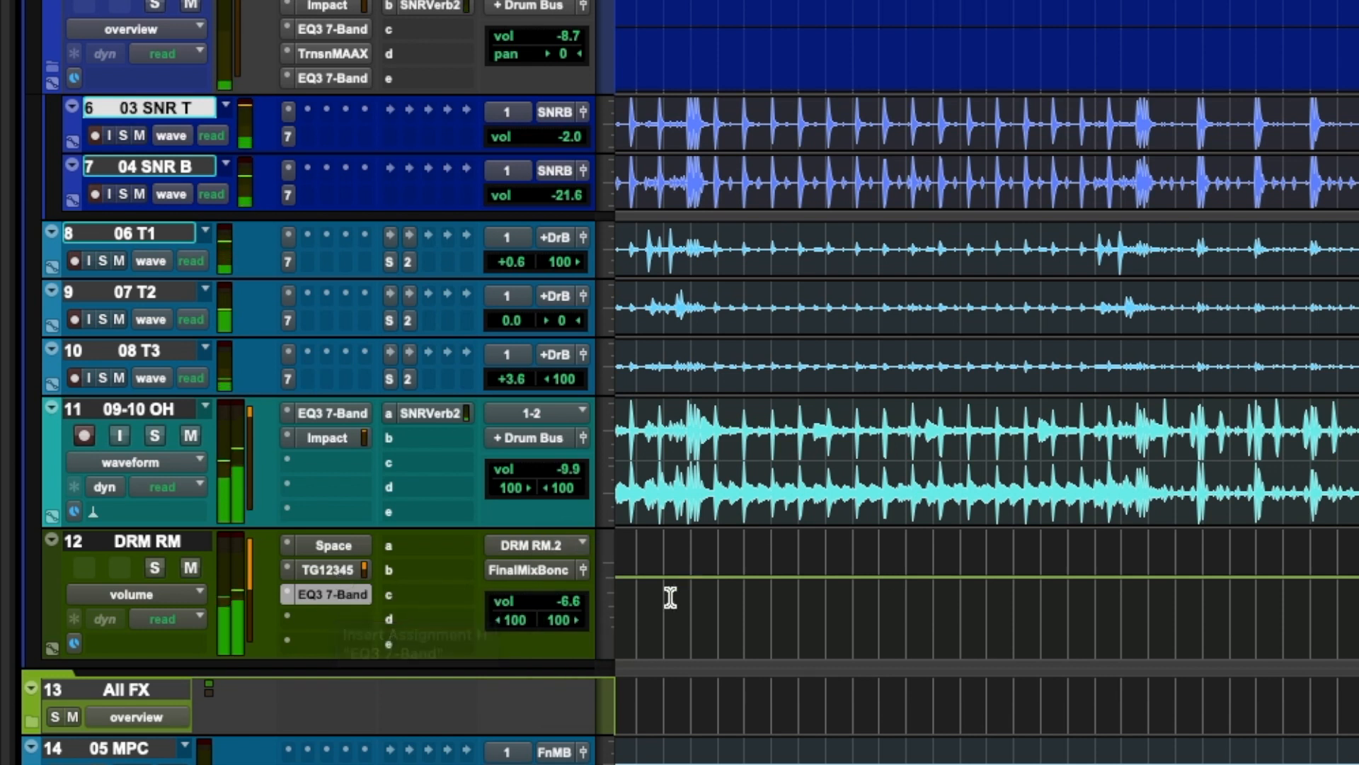
click(564, 607)
drag(565, 603, 564, 603)
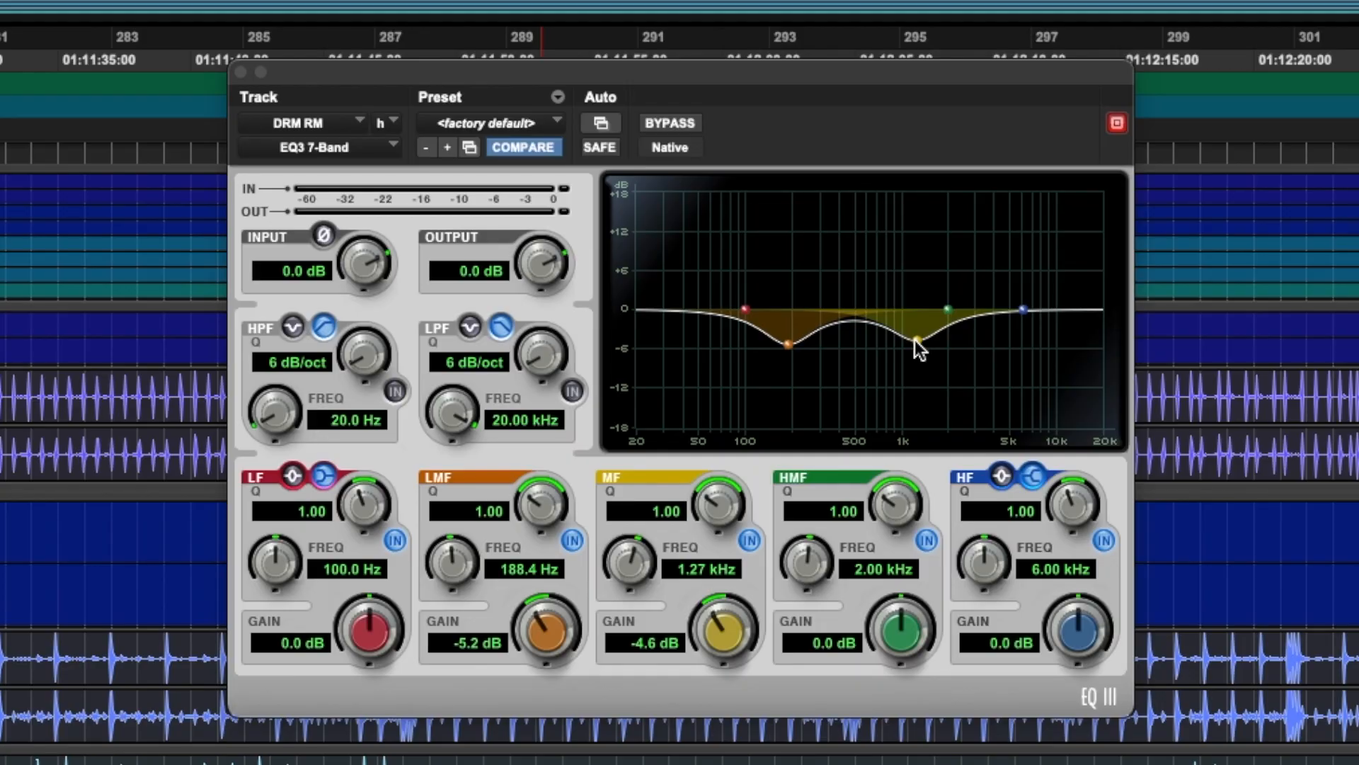
Step: Deepen the mid-band cut in the DRM RM track's EQ, raising its Q and shifting it to a higher frequency
drag(914, 338, 929, 367)
drag(714, 498, 714, 480)
mouse_move(928, 370)
mouse_down()
mouse_move(965, 374)
mouse_move(948, 376)
mouse_up()
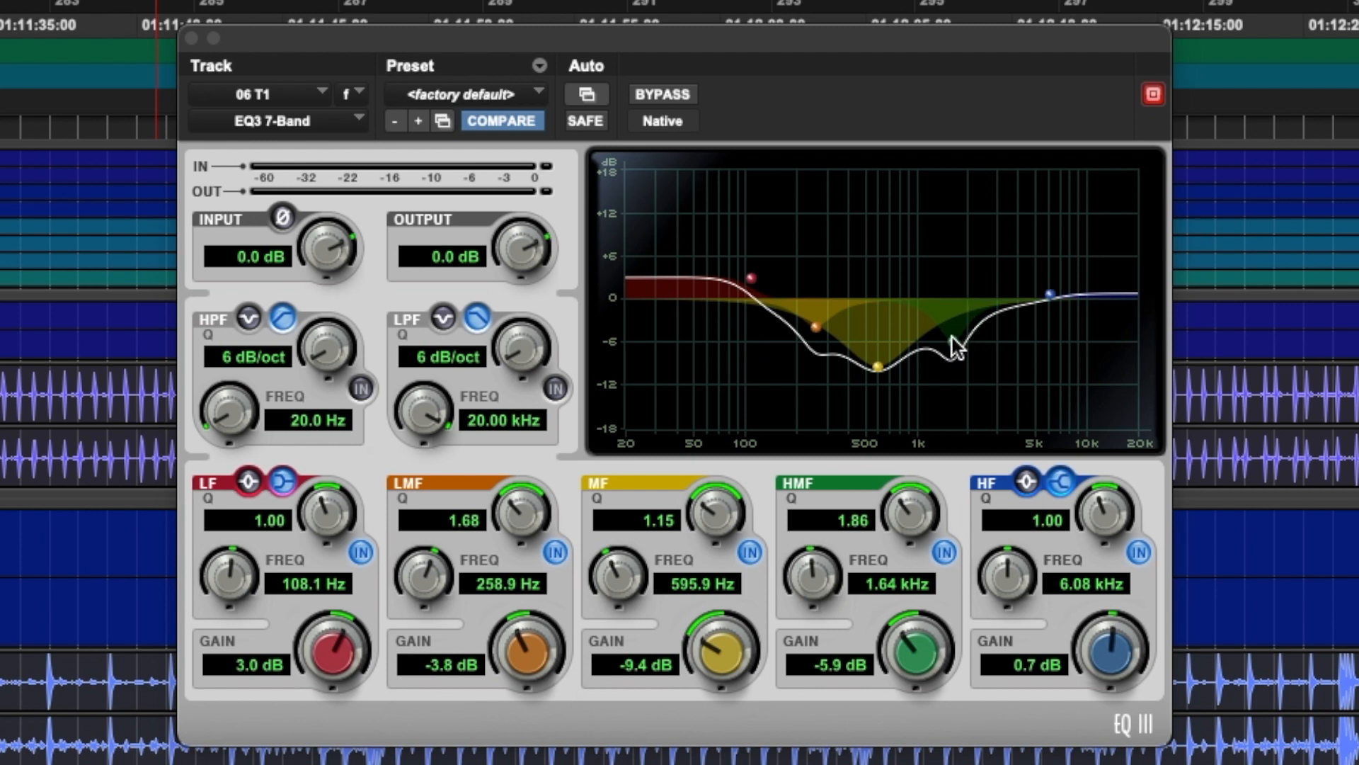
Step: Set the high-mid band of the 06 T1 track's EQ to 2.04 kHz with a gain of -8.5 dB
drag(953, 338, 964, 352)
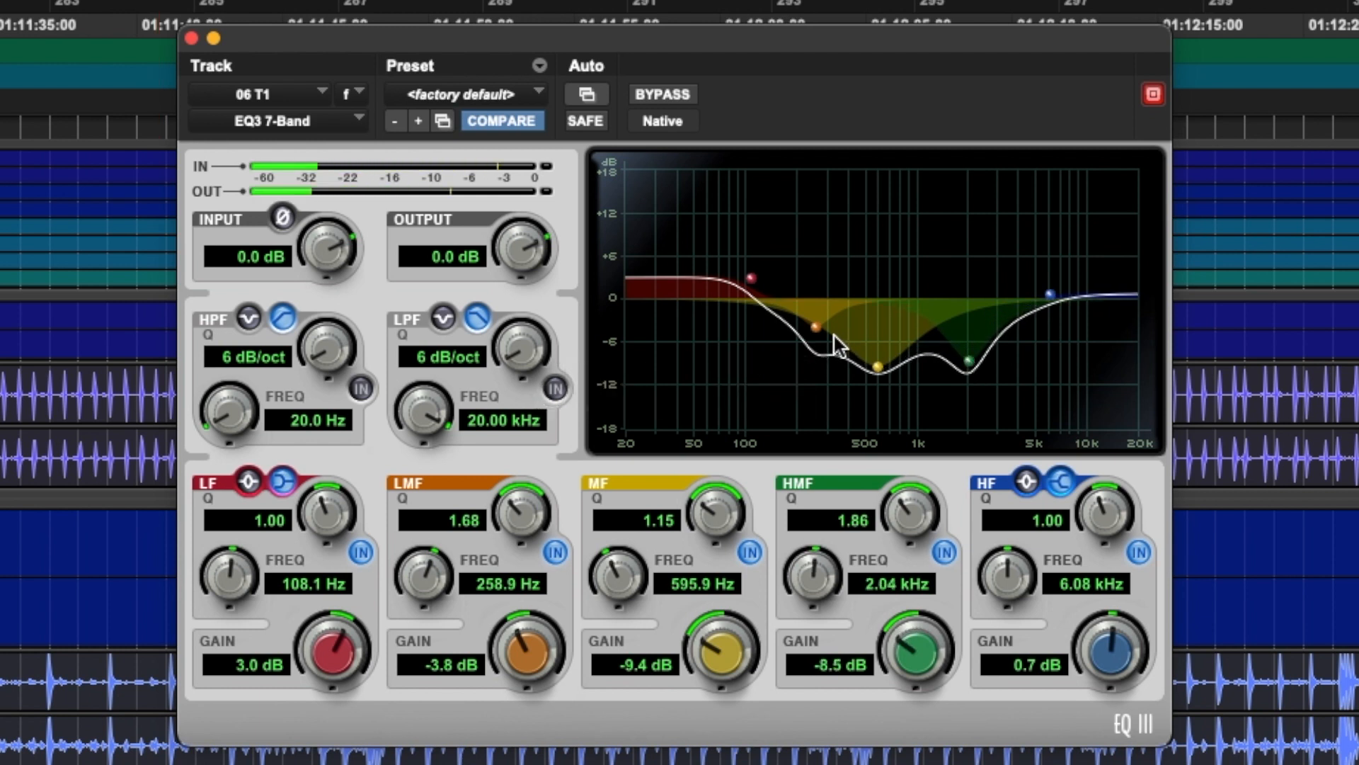
drag(808, 303, 755, 274)
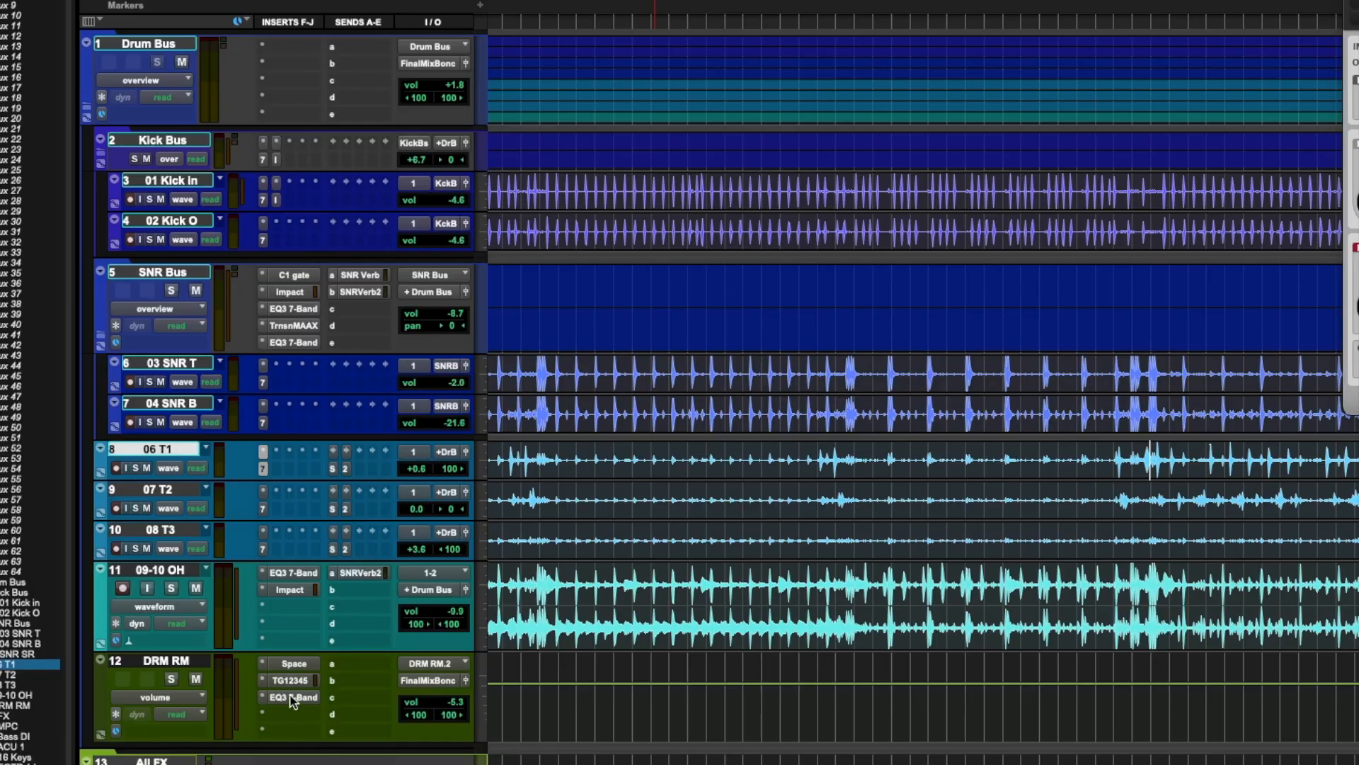
Step: Raise the DRM RM volume to -3.4 dB while the drums play
key(space)
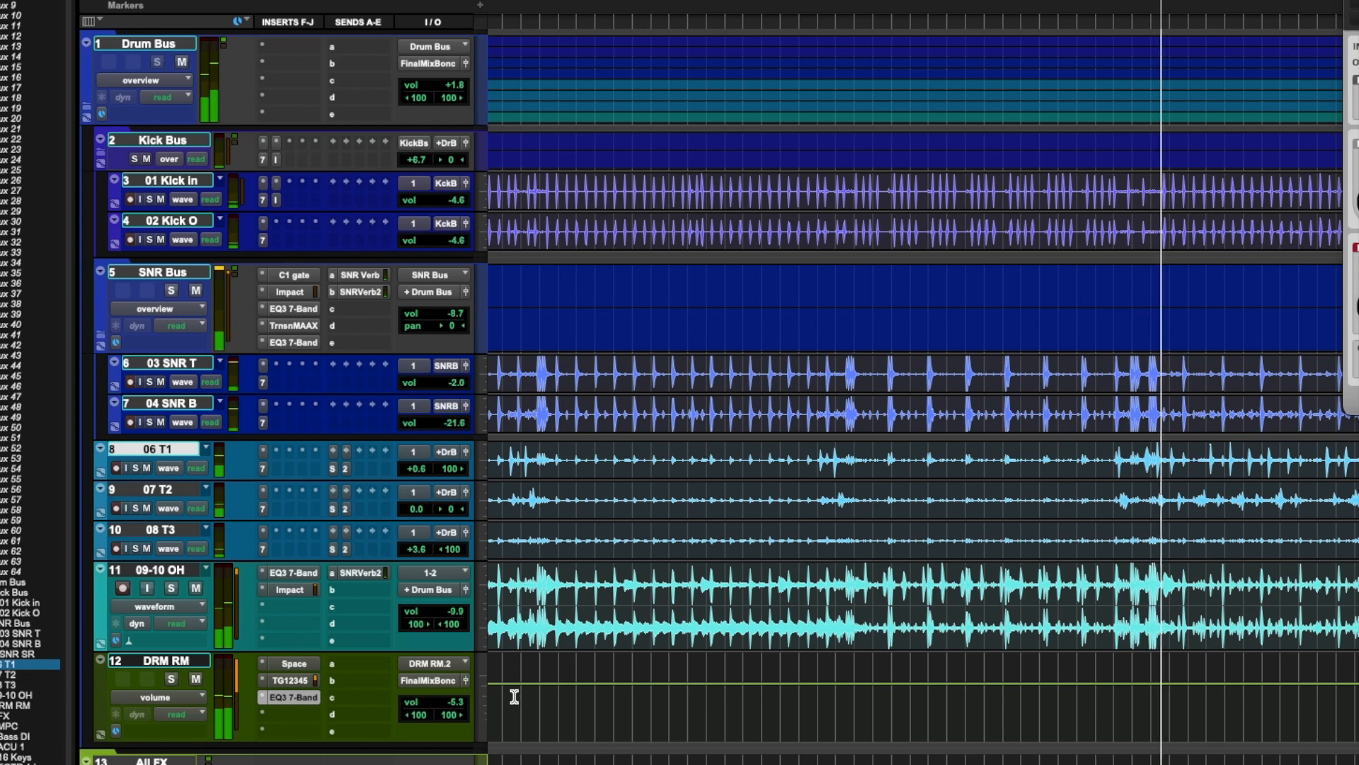
drag(461, 703, 461, 696)
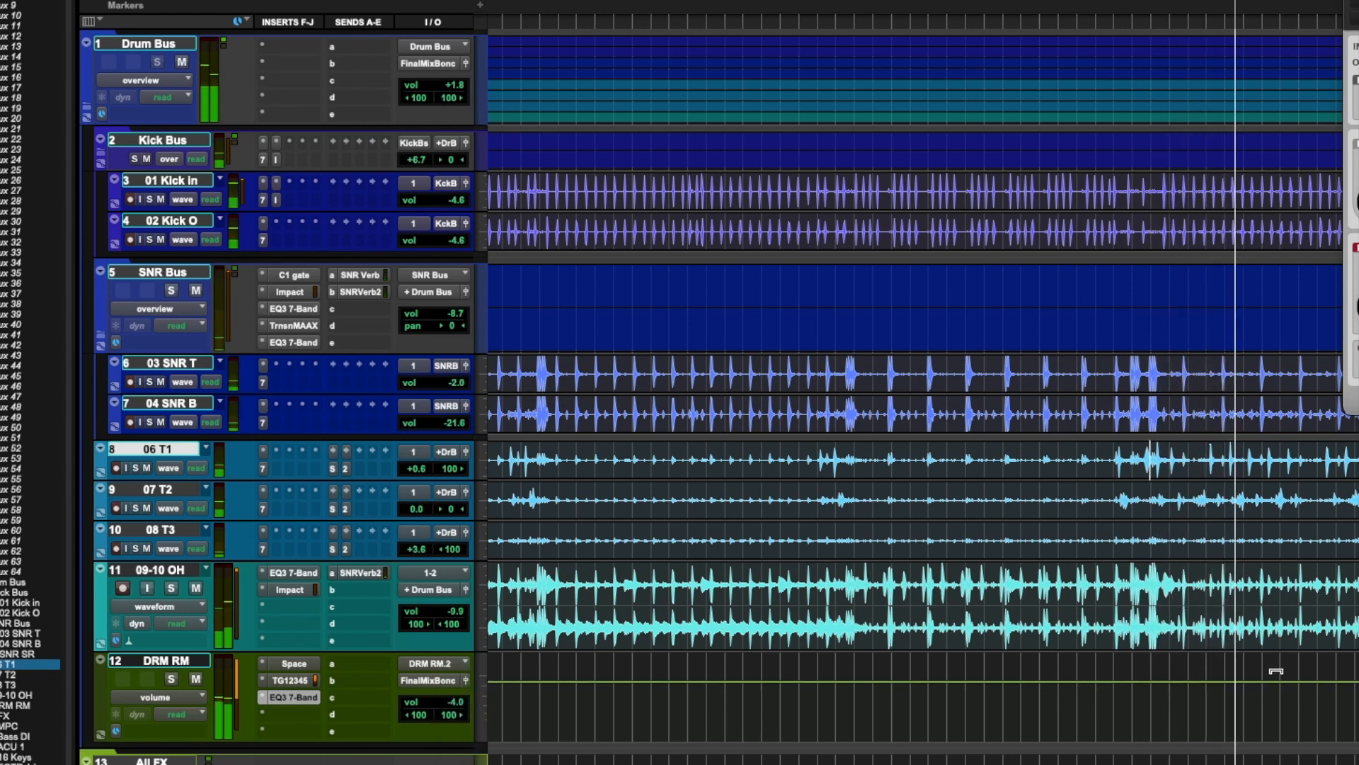
drag(446, 704, 448, 703)
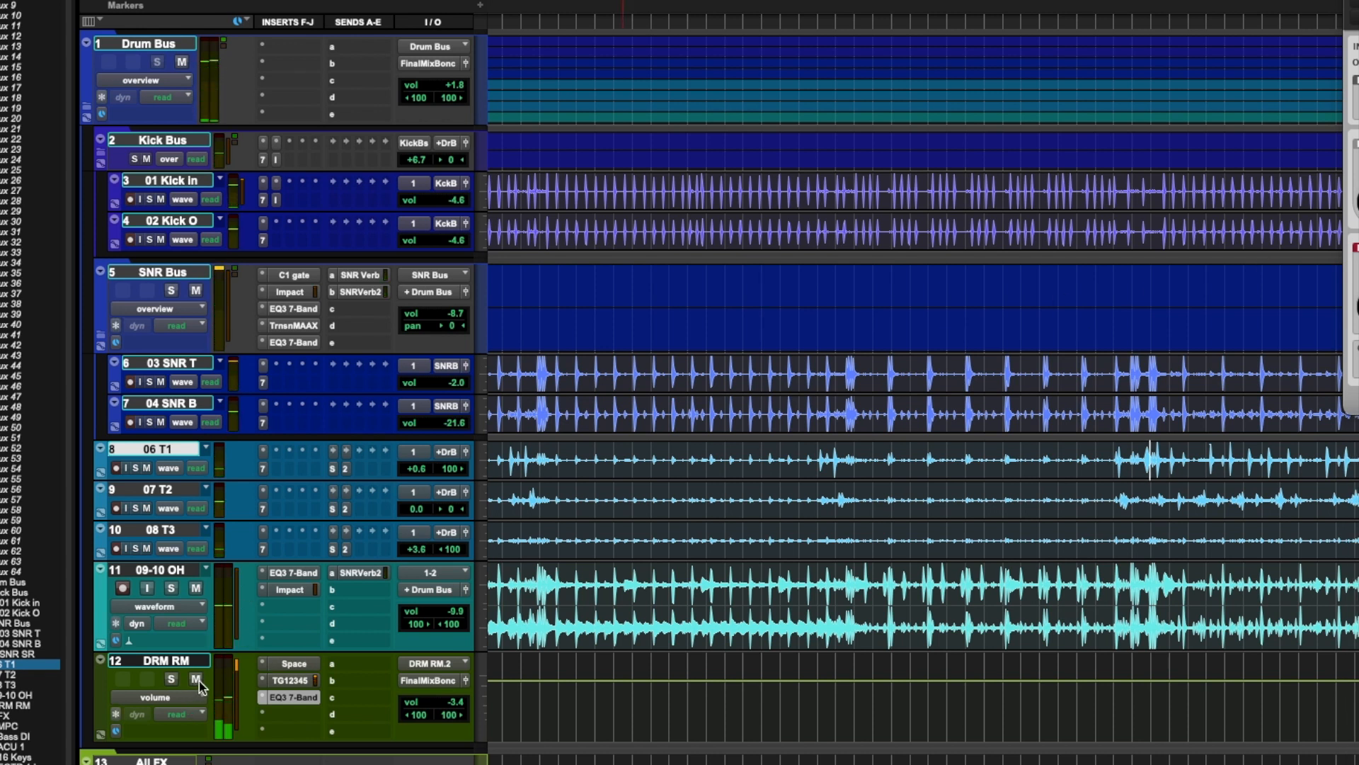
Step: Compare playback with the DRM RM track muted and unmuted, and lower its volume to -6.0 dB
key(space)
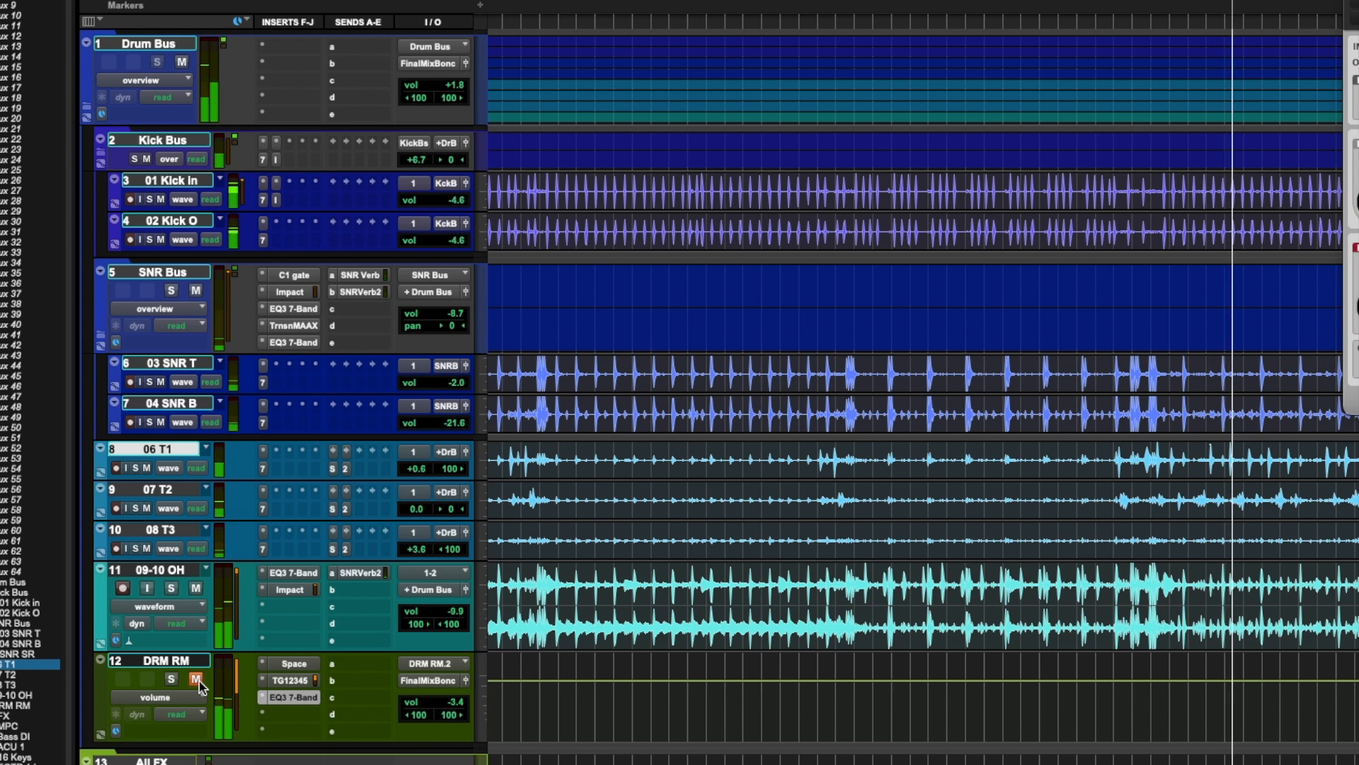
click(199, 681)
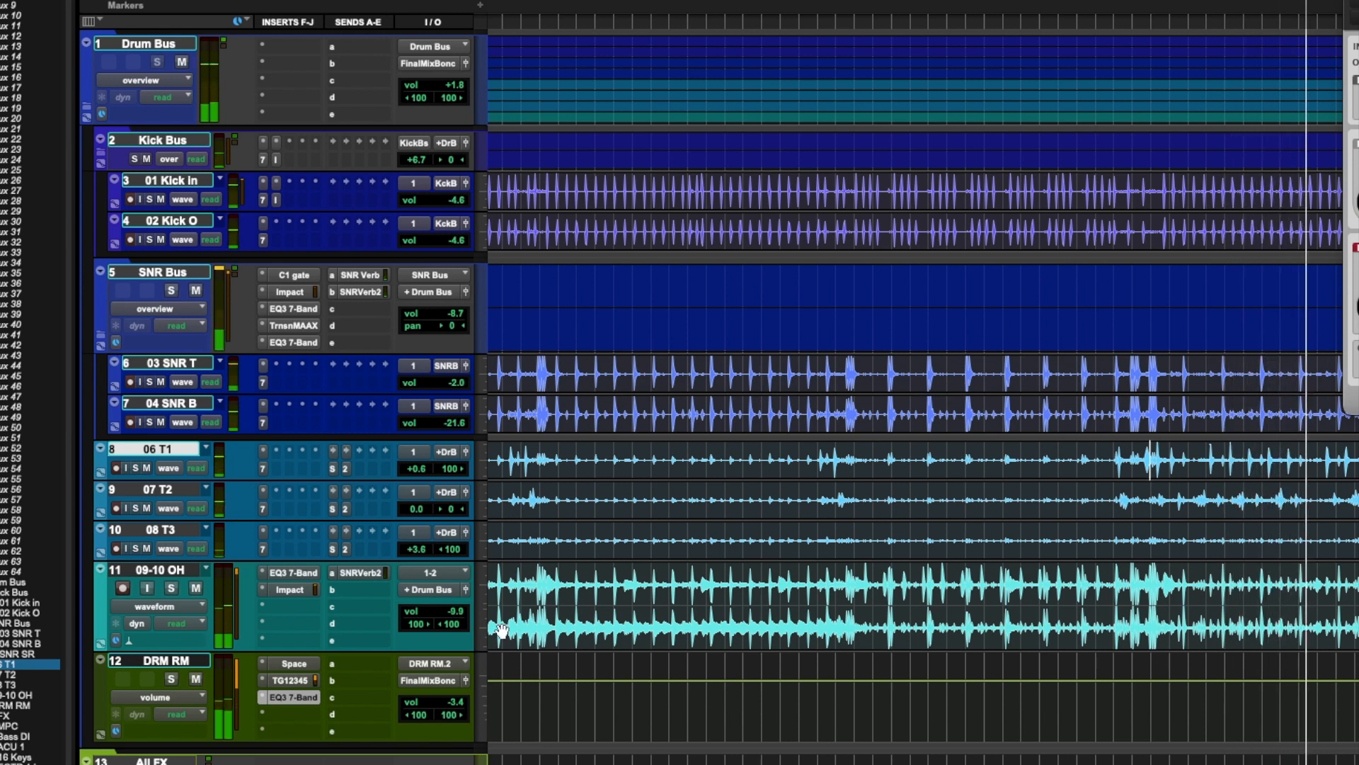
click(456, 703)
drag(455, 703, 456, 705)
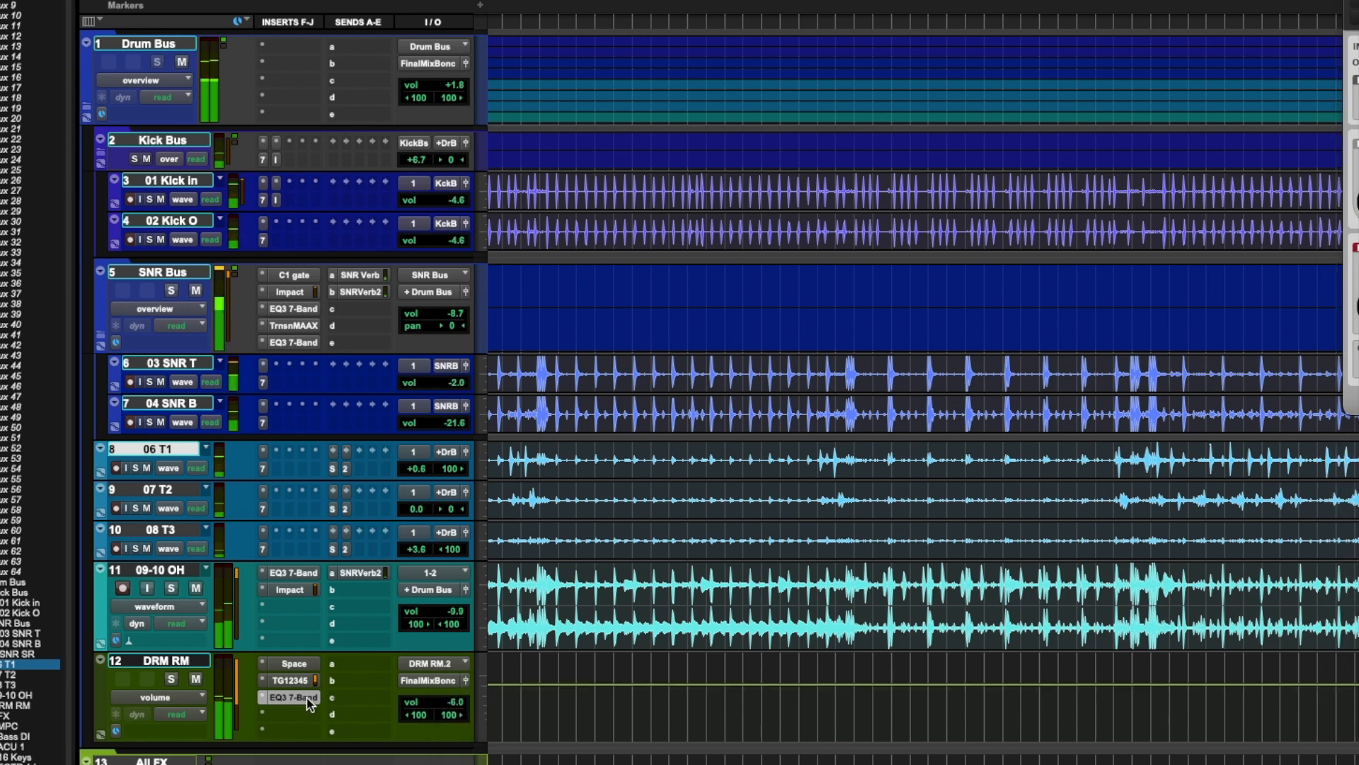
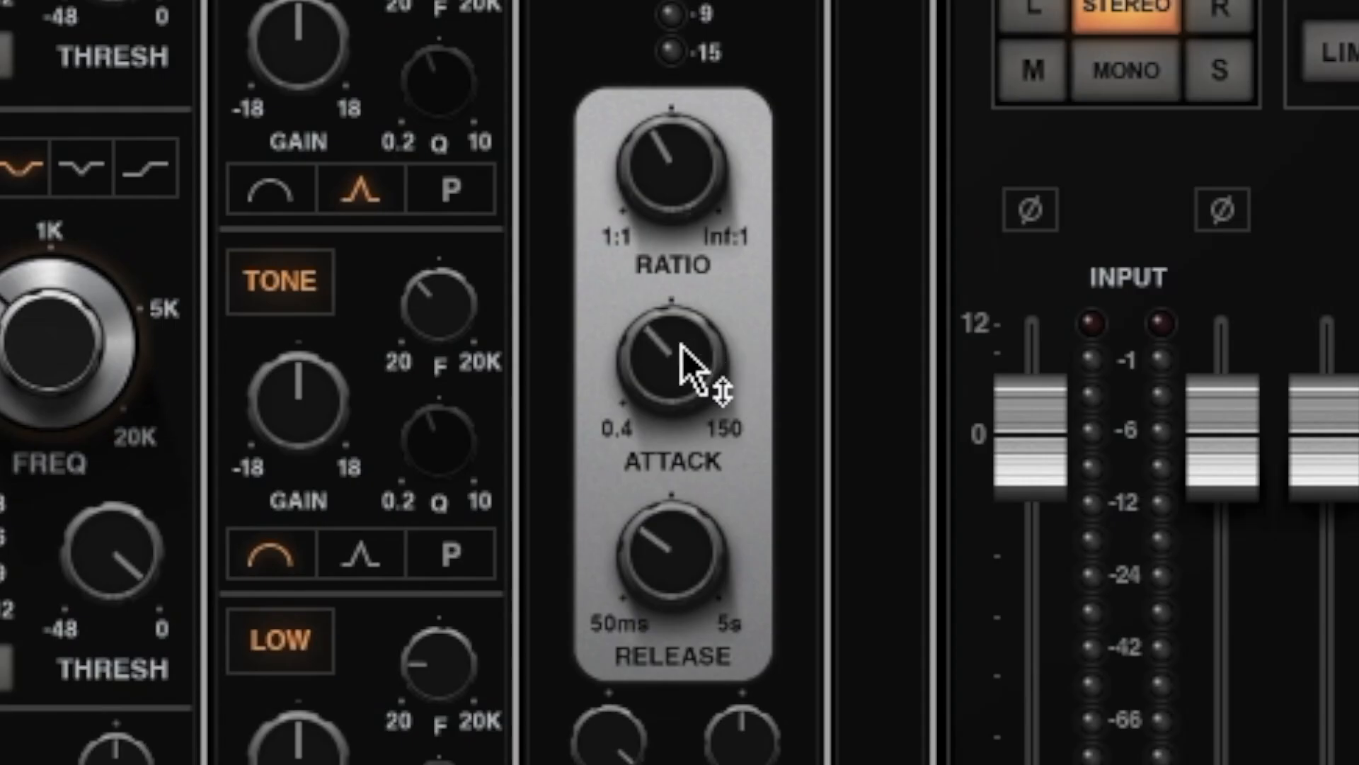
Step: Set the Drum Bus compressor's attack to 0.40 and shorten its release to the minimum
drag(780, 520, 780, 563)
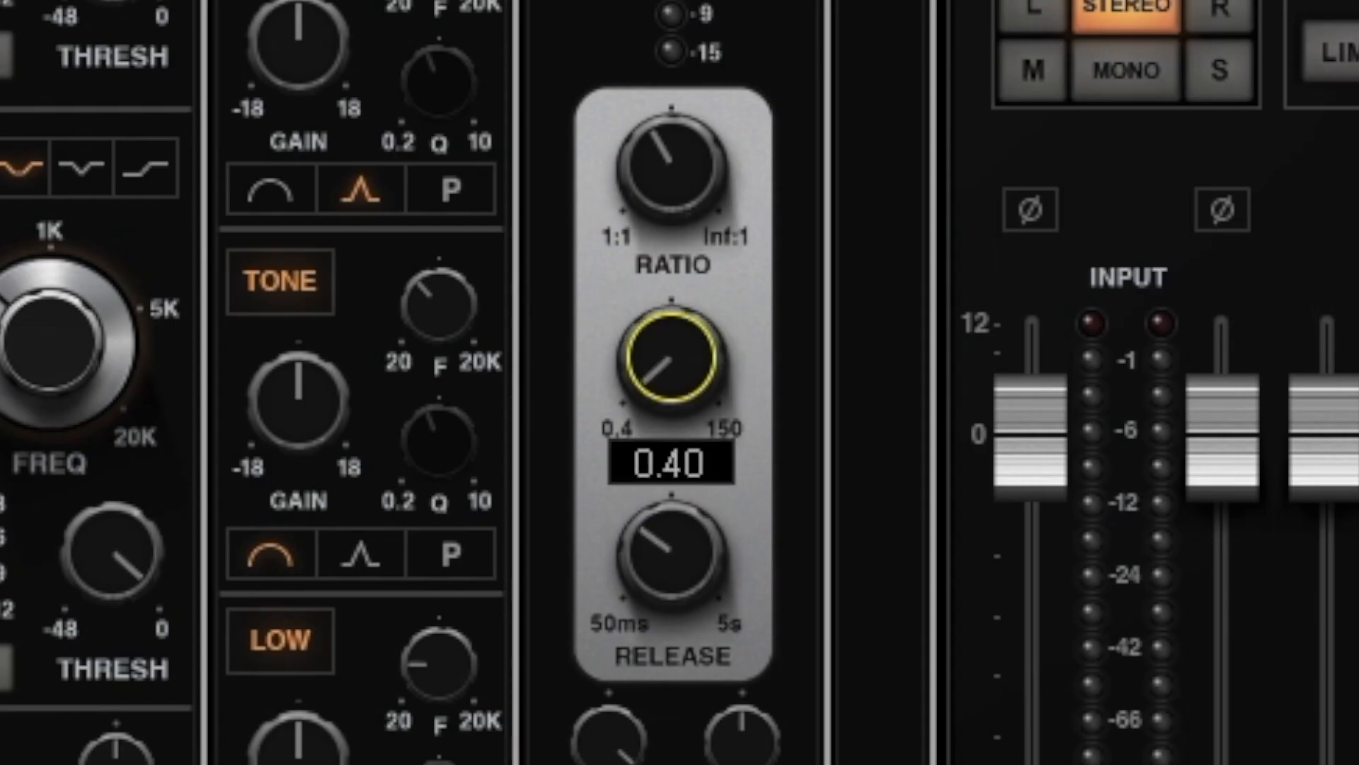
mouse_move(658, 333)
mouse_down()
mouse_move(649, 276)
mouse_move(659, 358)
mouse_up()
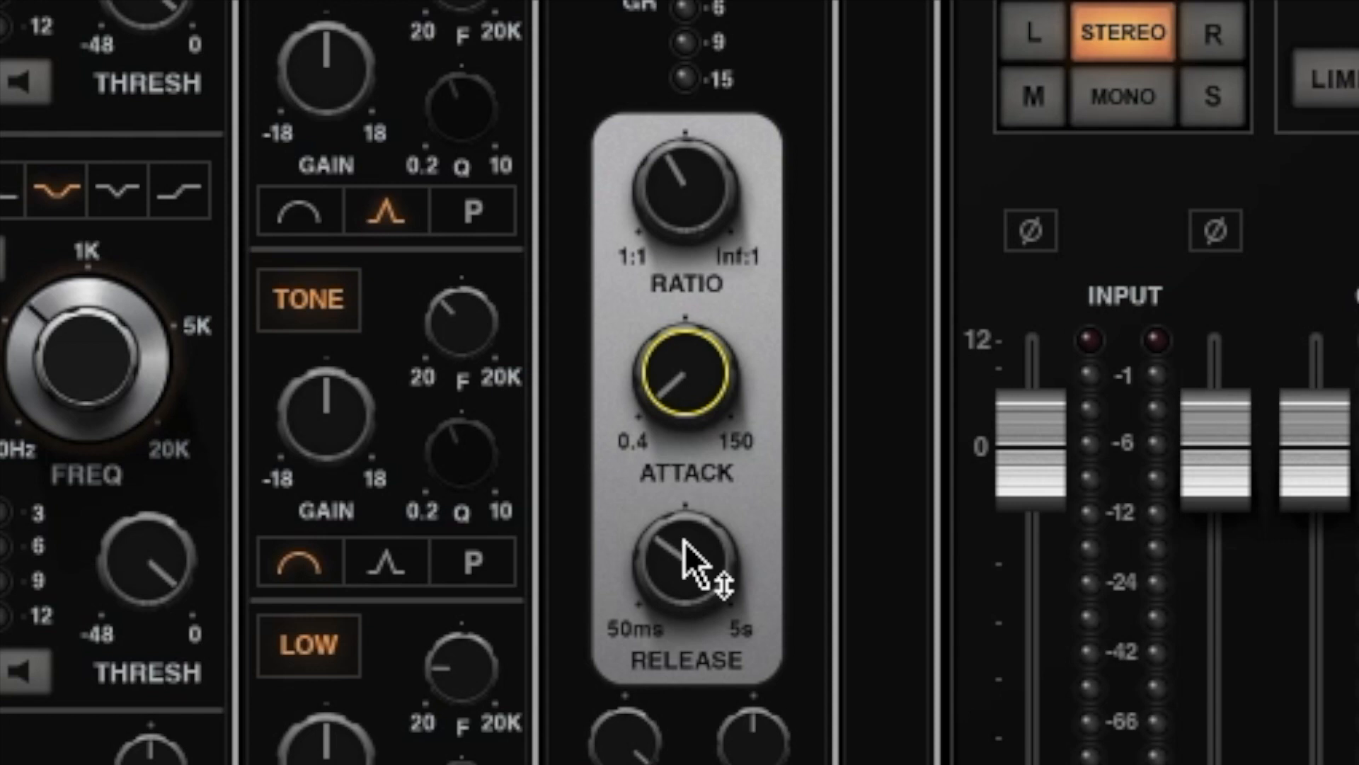
click(777, 595)
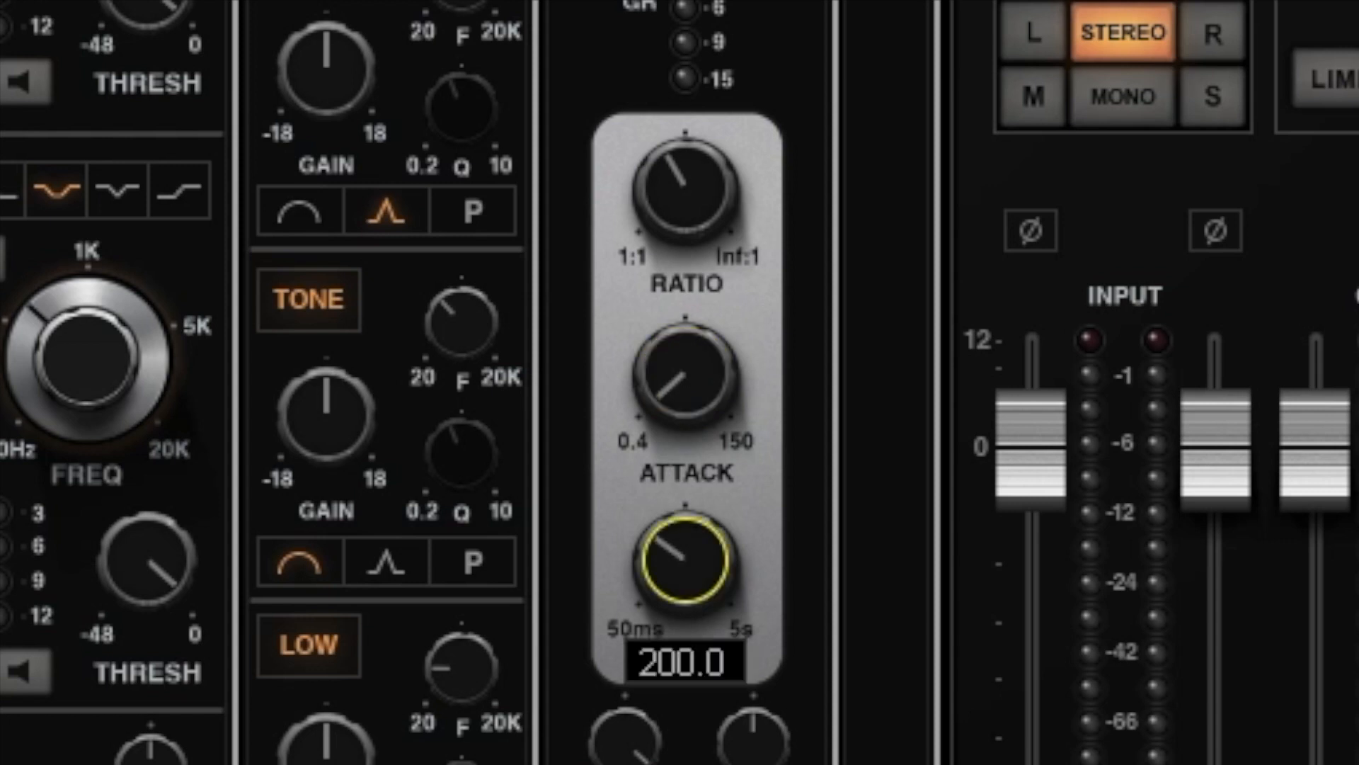
drag(684, 561, 685, 630)
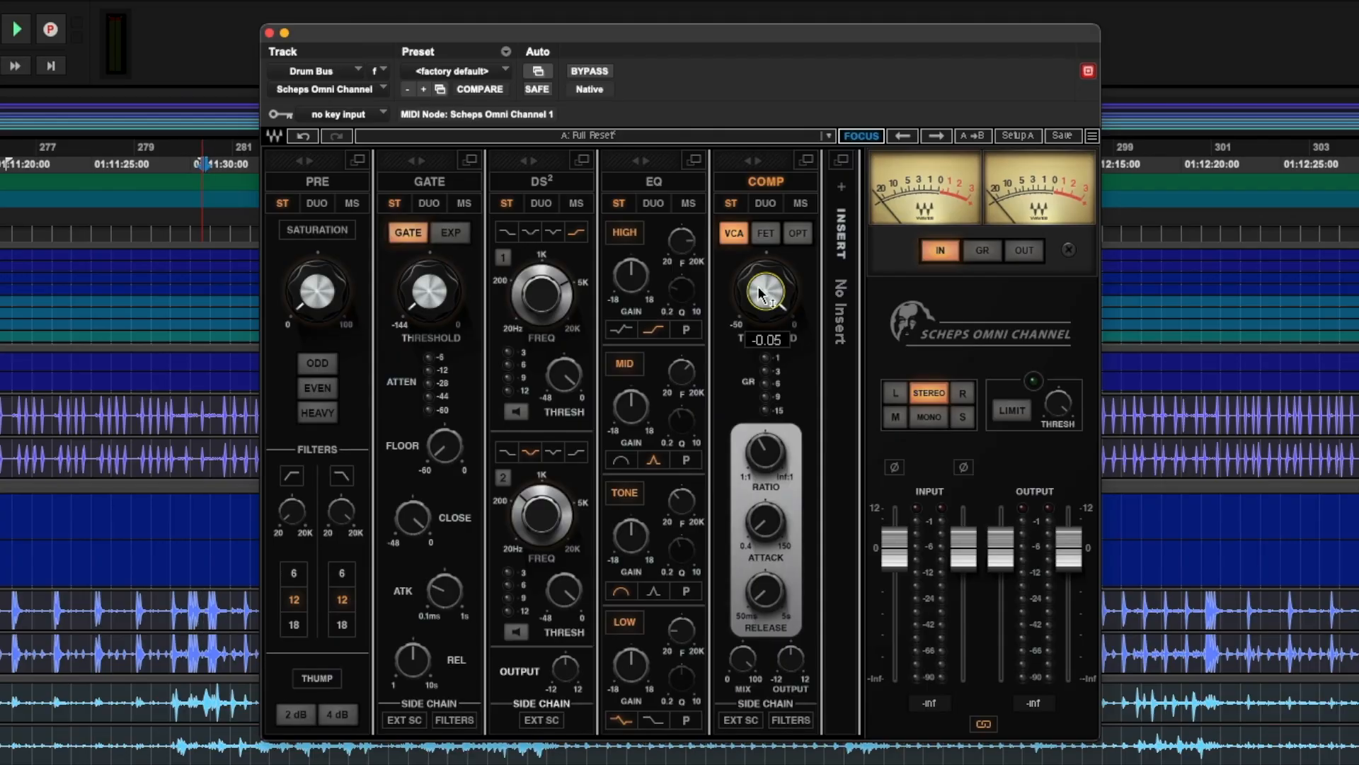
Step: While the drums play, lower the Drum Bus compressor's threshold to about -35 dB and reduce its mix to a partial parallel blend
key(space)
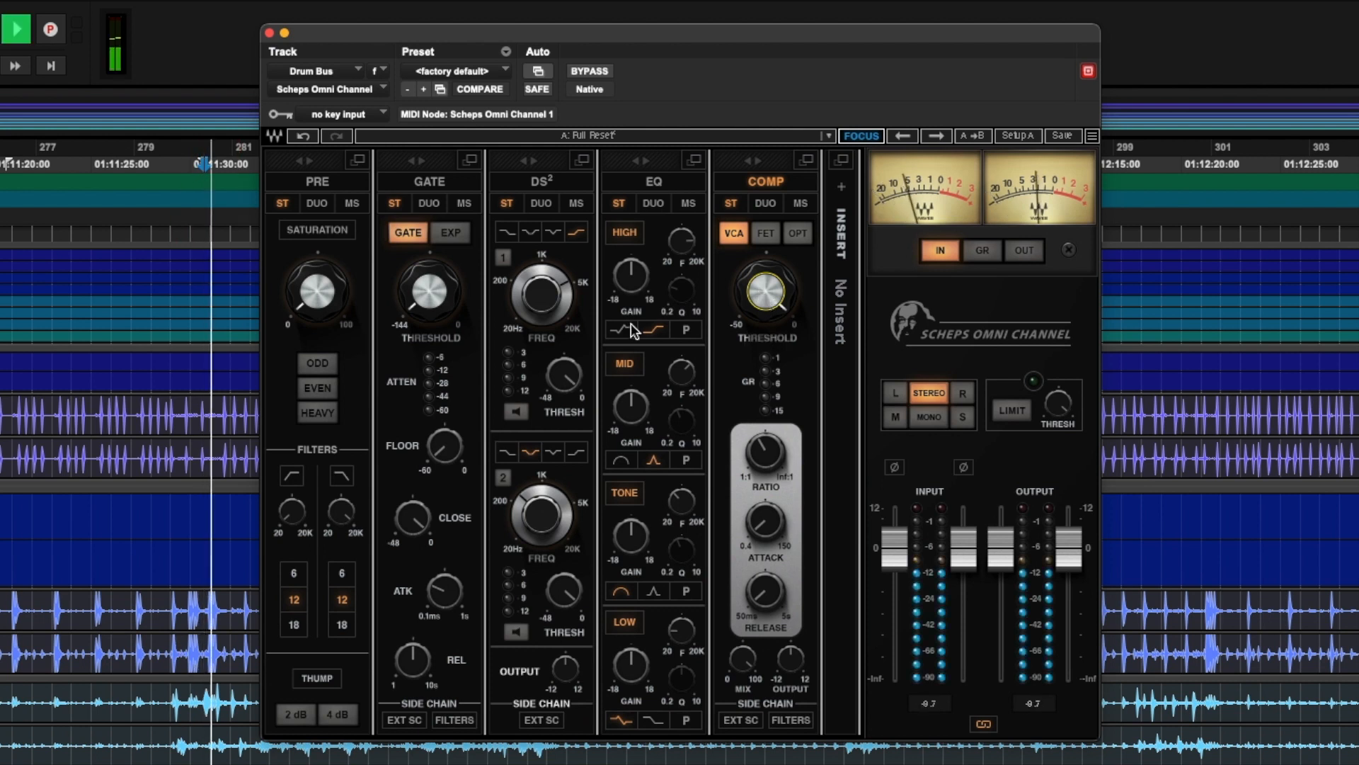
mouse_move(752, 292)
mouse_down()
mouse_move(778, 294)
mouse_move(768, 311)
mouse_move(756, 297)
mouse_up()
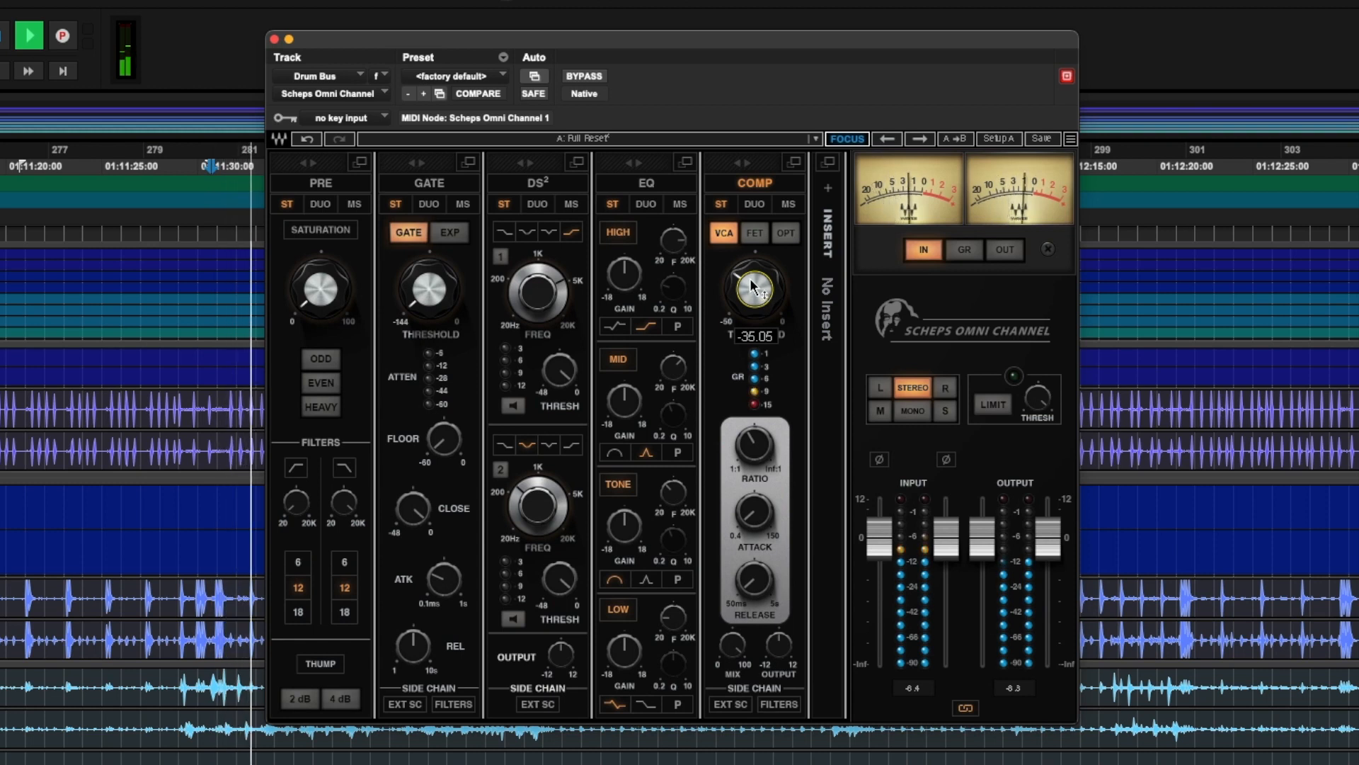
mouse_move(733, 656)
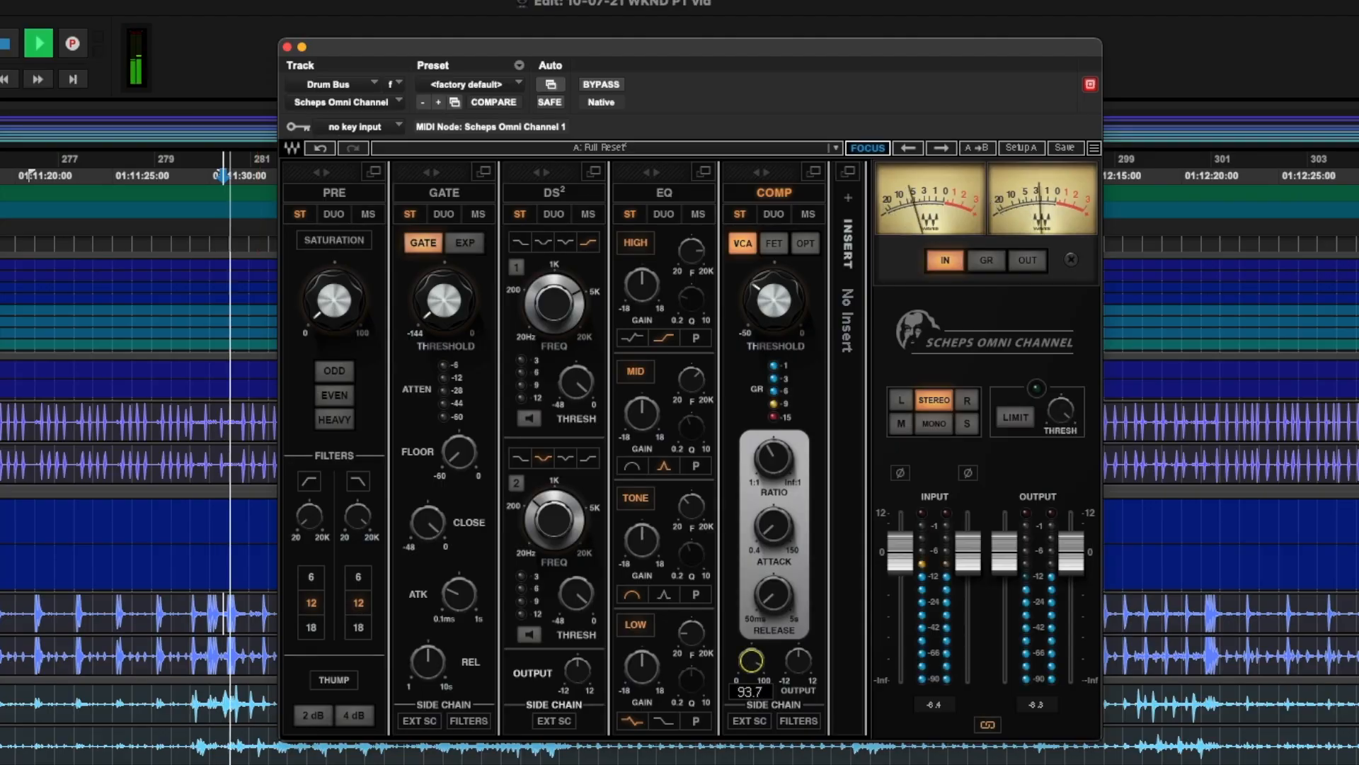
mouse_move(749, 651)
mouse_down()
mouse_move(749, 729)
mouse_move(752, 665)
mouse_up()
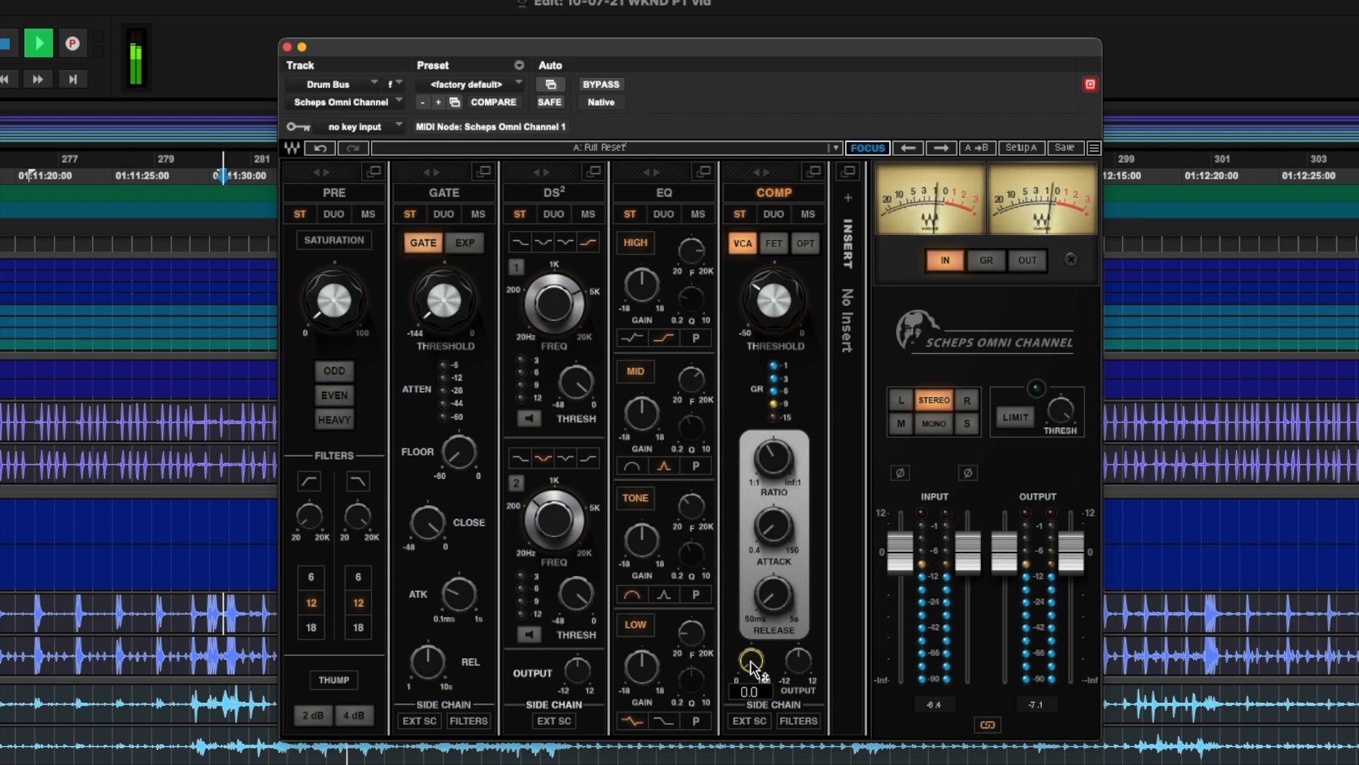
drag(753, 666, 752, 653)
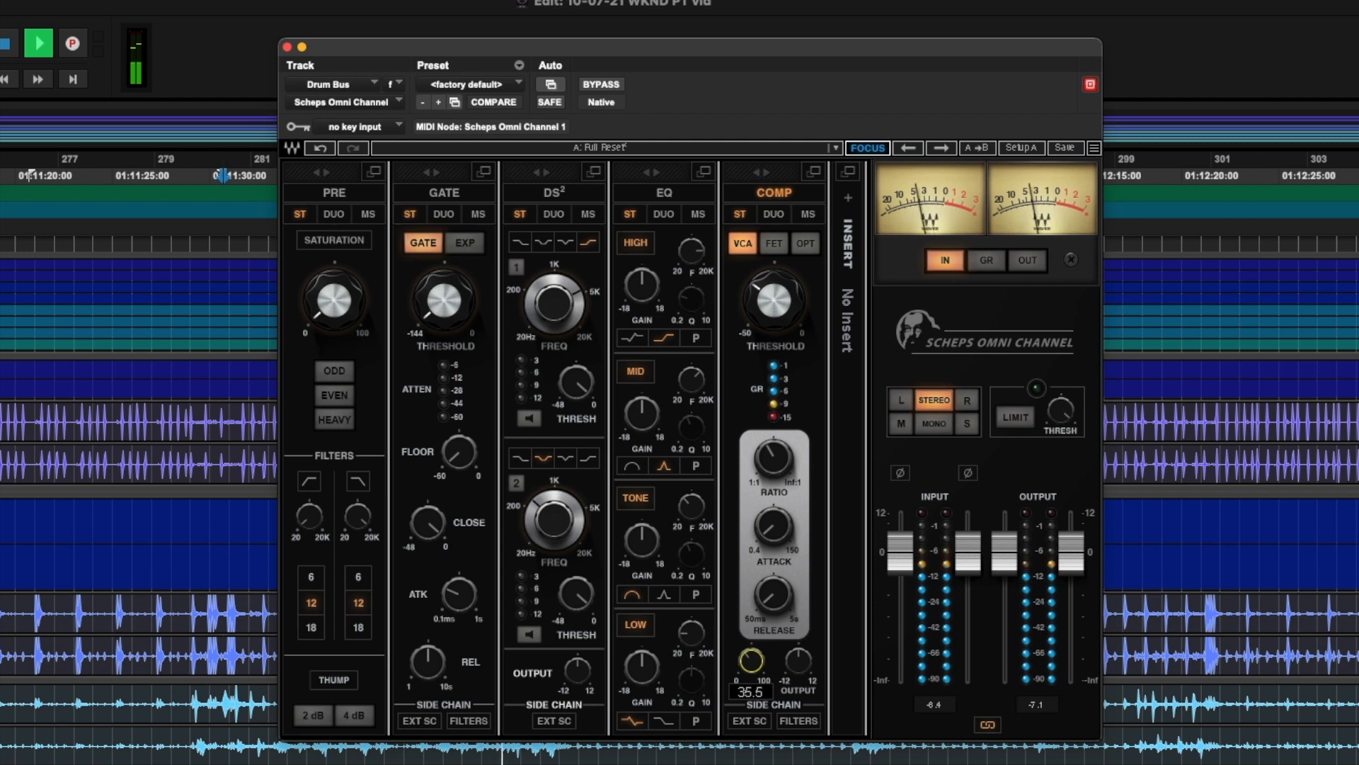
drag(752, 653, 751, 663)
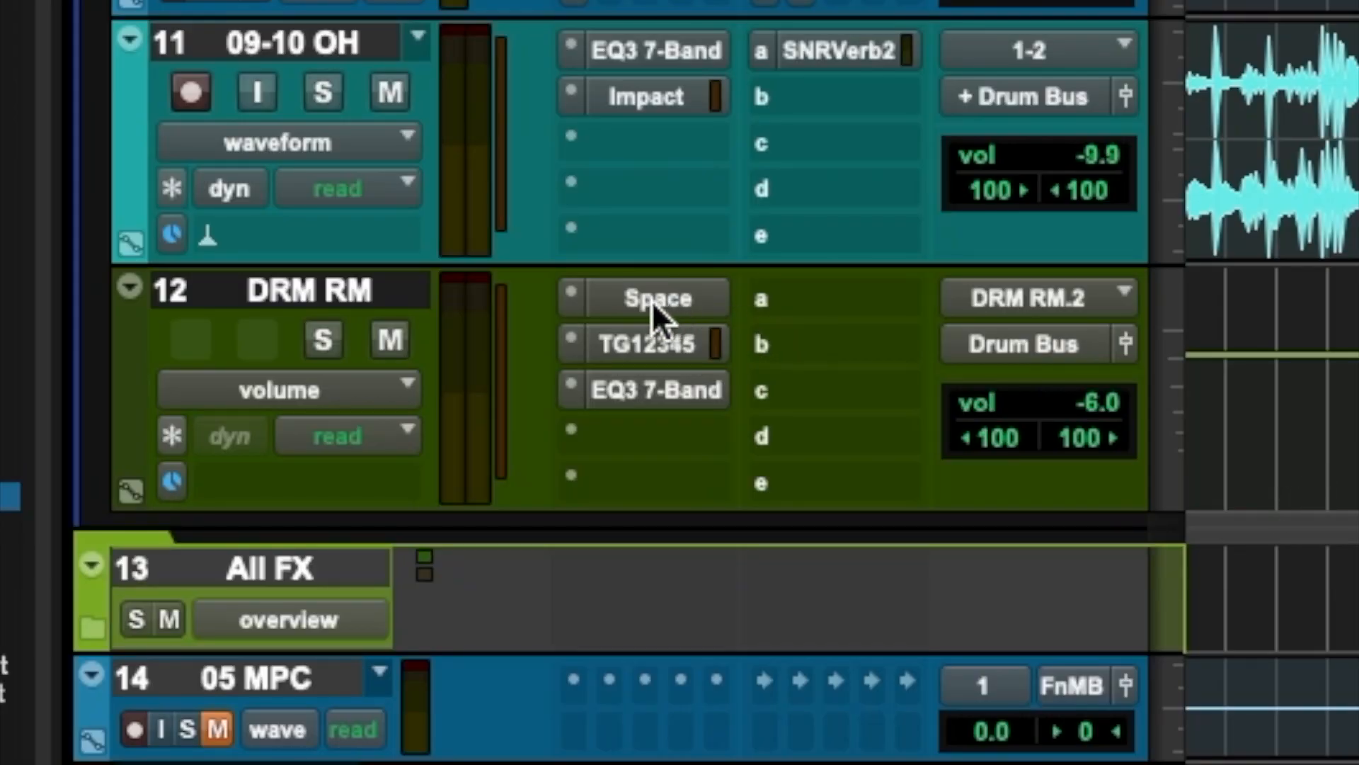
Step: Enable a 24 dB/oct high-pass filter at 96.4 Hz in the DRM RM track's EQ during playback
click(632, 388)
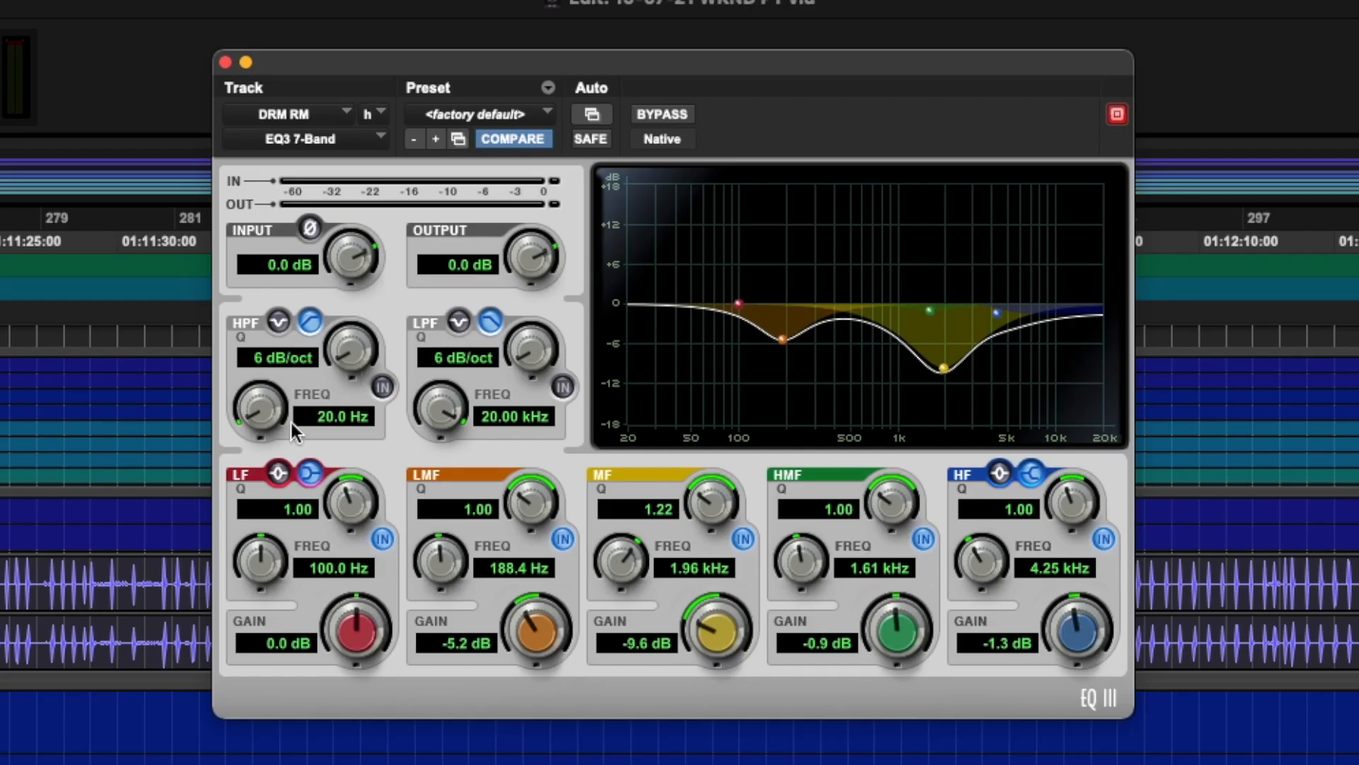
key(space)
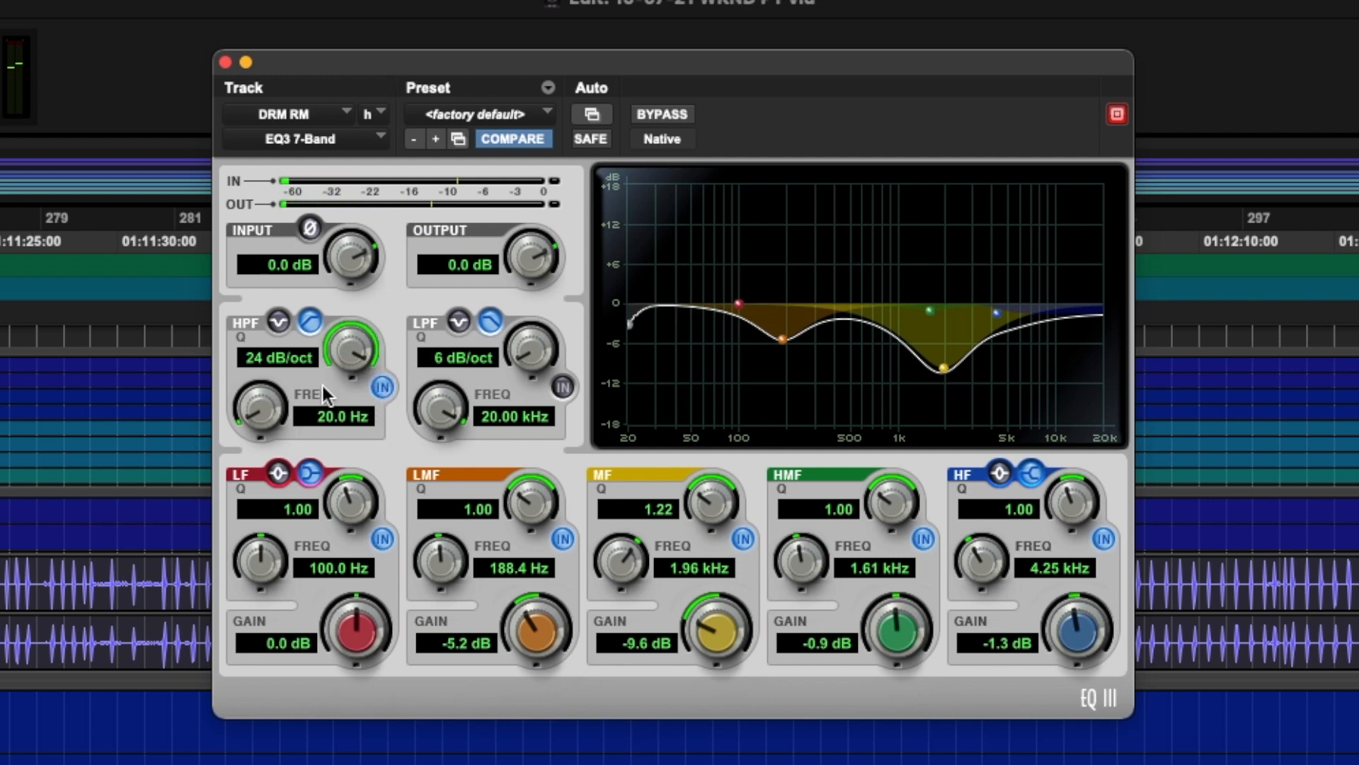
mouse_move(257, 415)
mouse_down()
mouse_move(262, 371)
mouse_move(250, 462)
mouse_move(255, 420)
mouse_up()
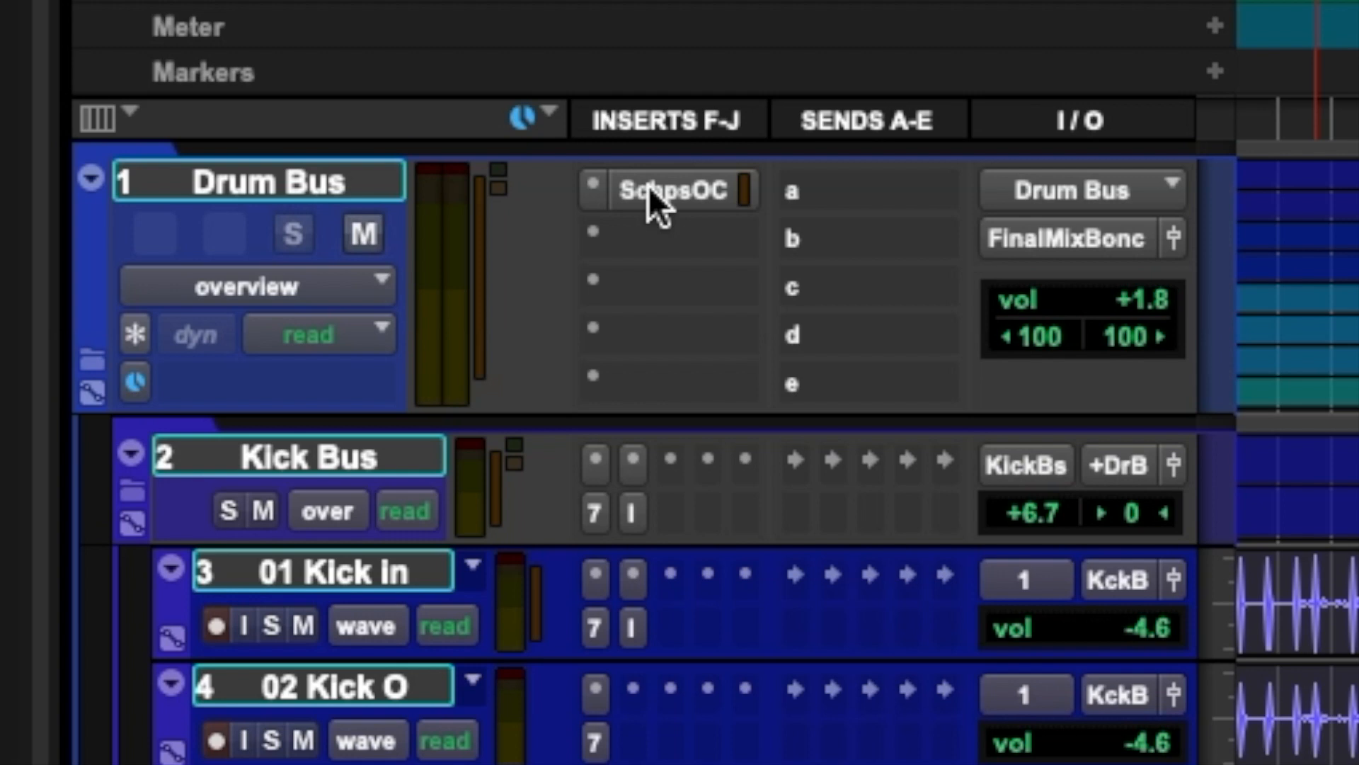
Step: Compare drum playback with the Drum Bus compressor bypassed and active, and with the DRM RM track muted and unmuted
click(649, 186)
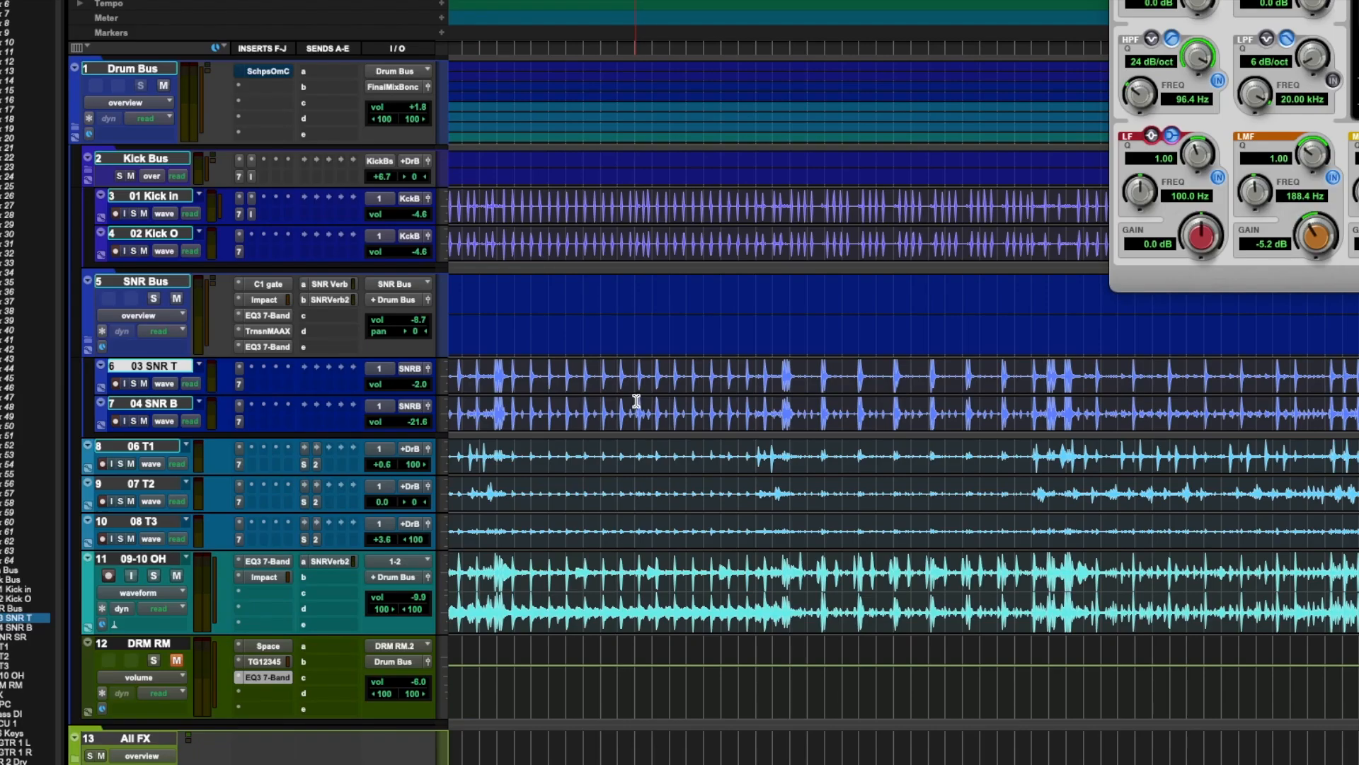
key(space)
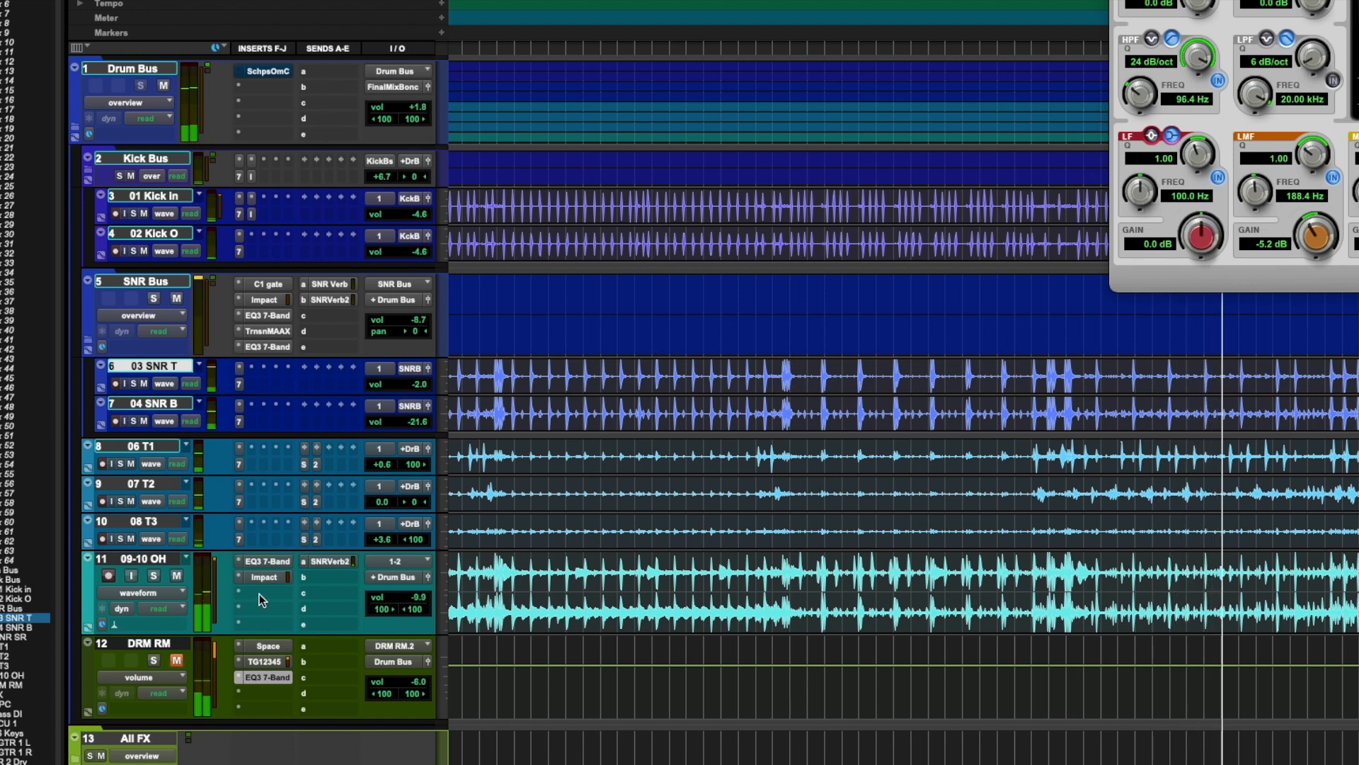
click(779, 468)
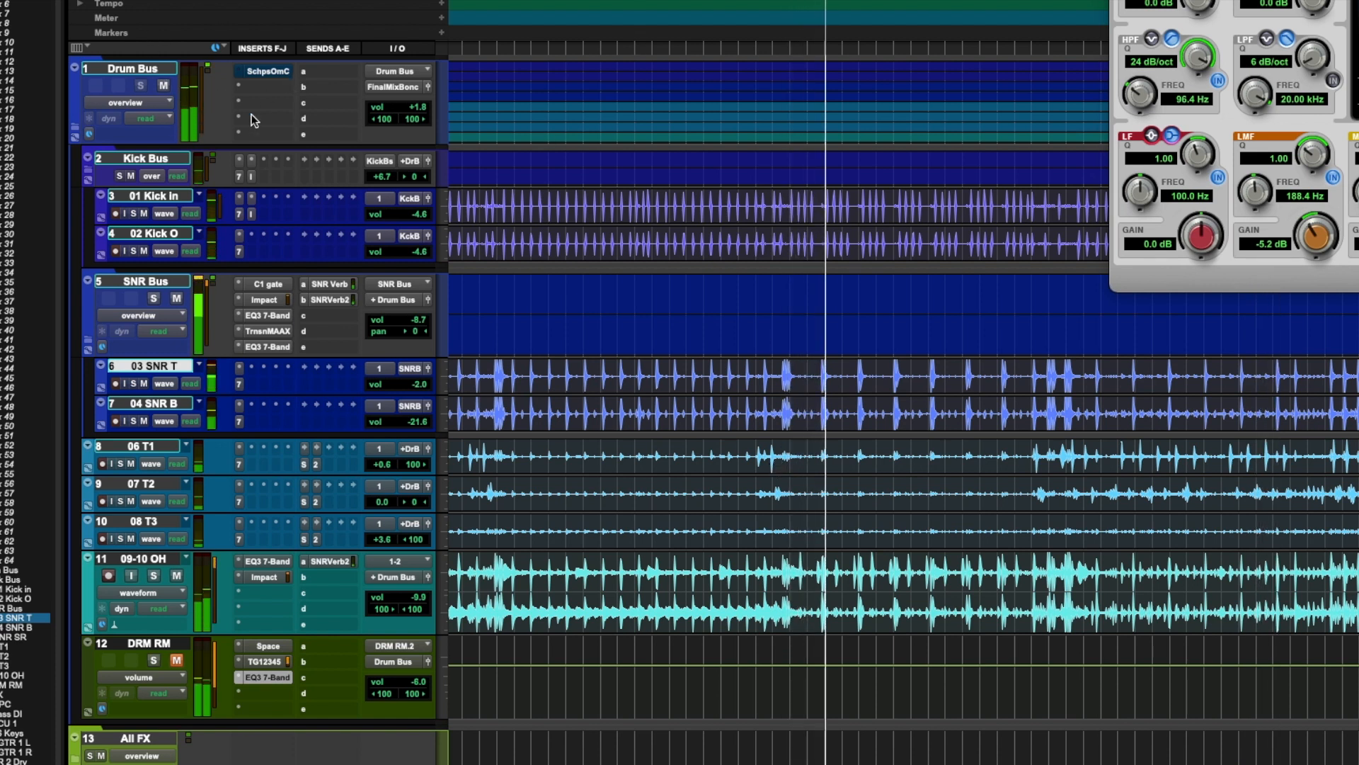
click(177, 660)
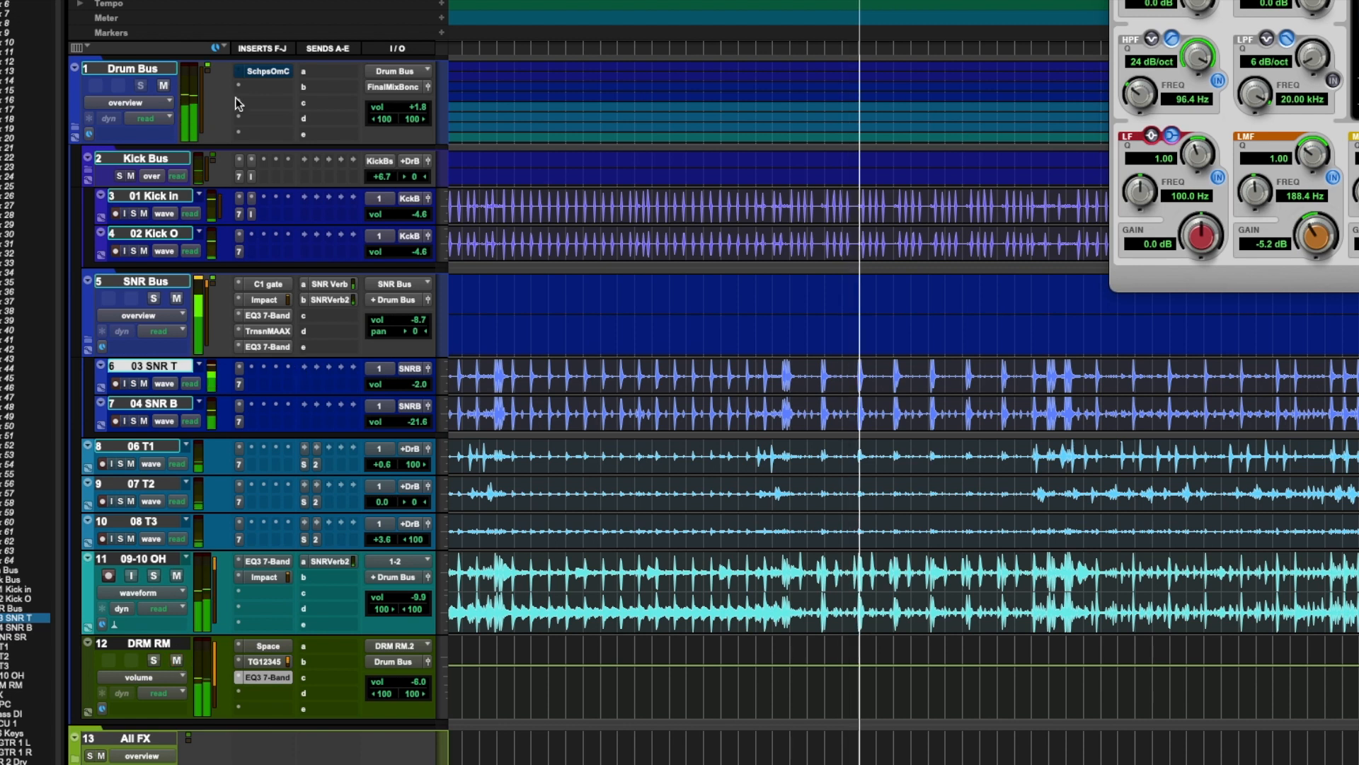
super+click(261, 70)
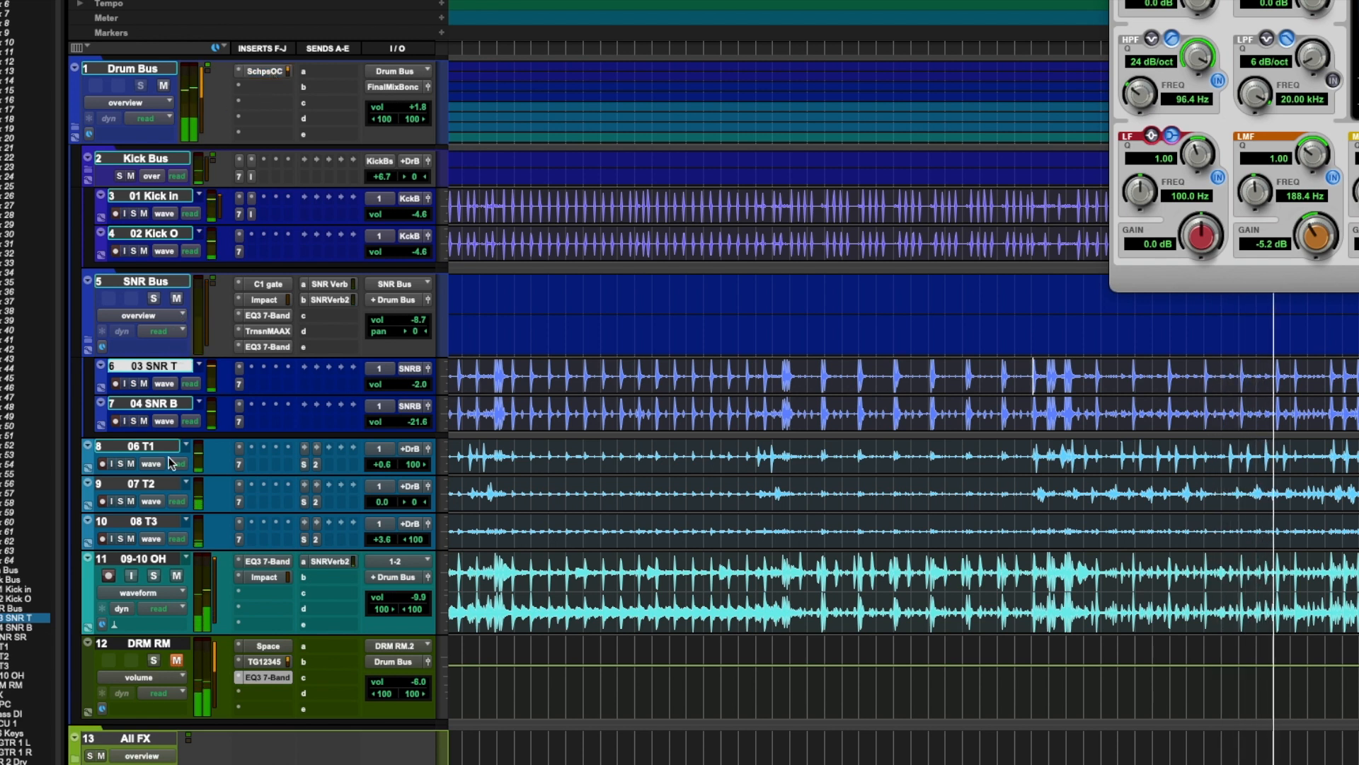
click(177, 660)
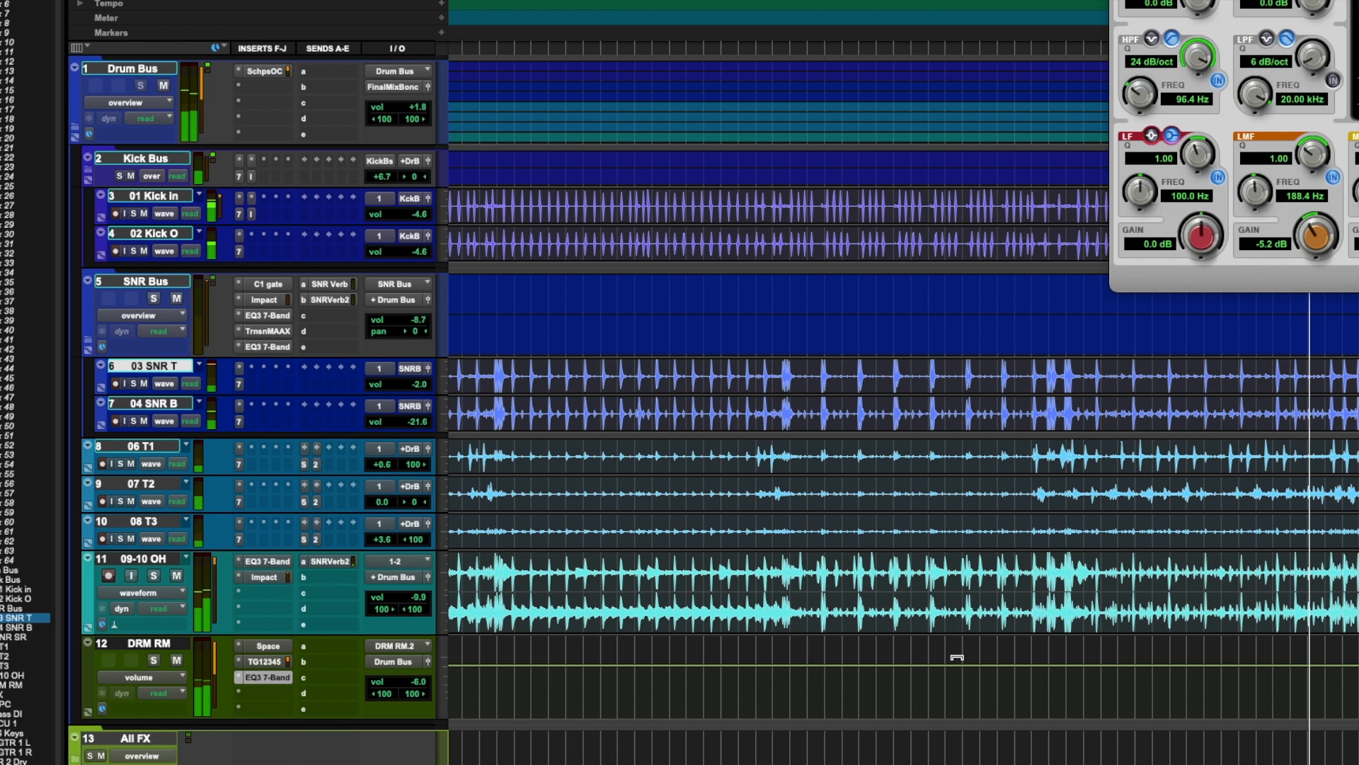